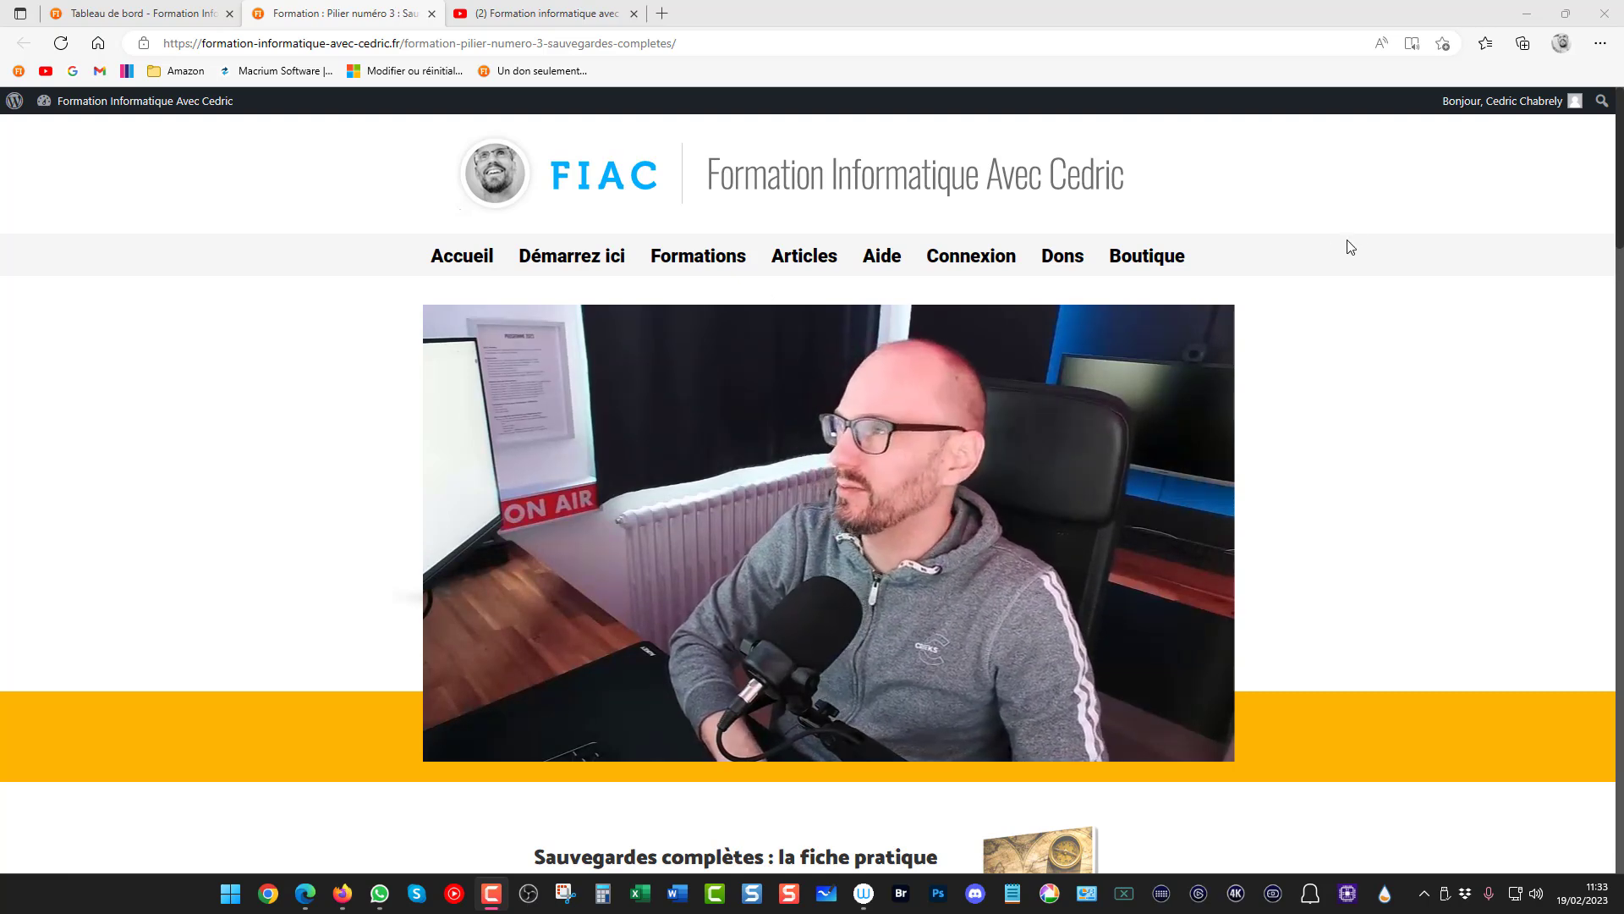
# Step: Minimize the browser and open File Explorer to check the drives listed under Ce PC
pyautogui.click(1532, 15)
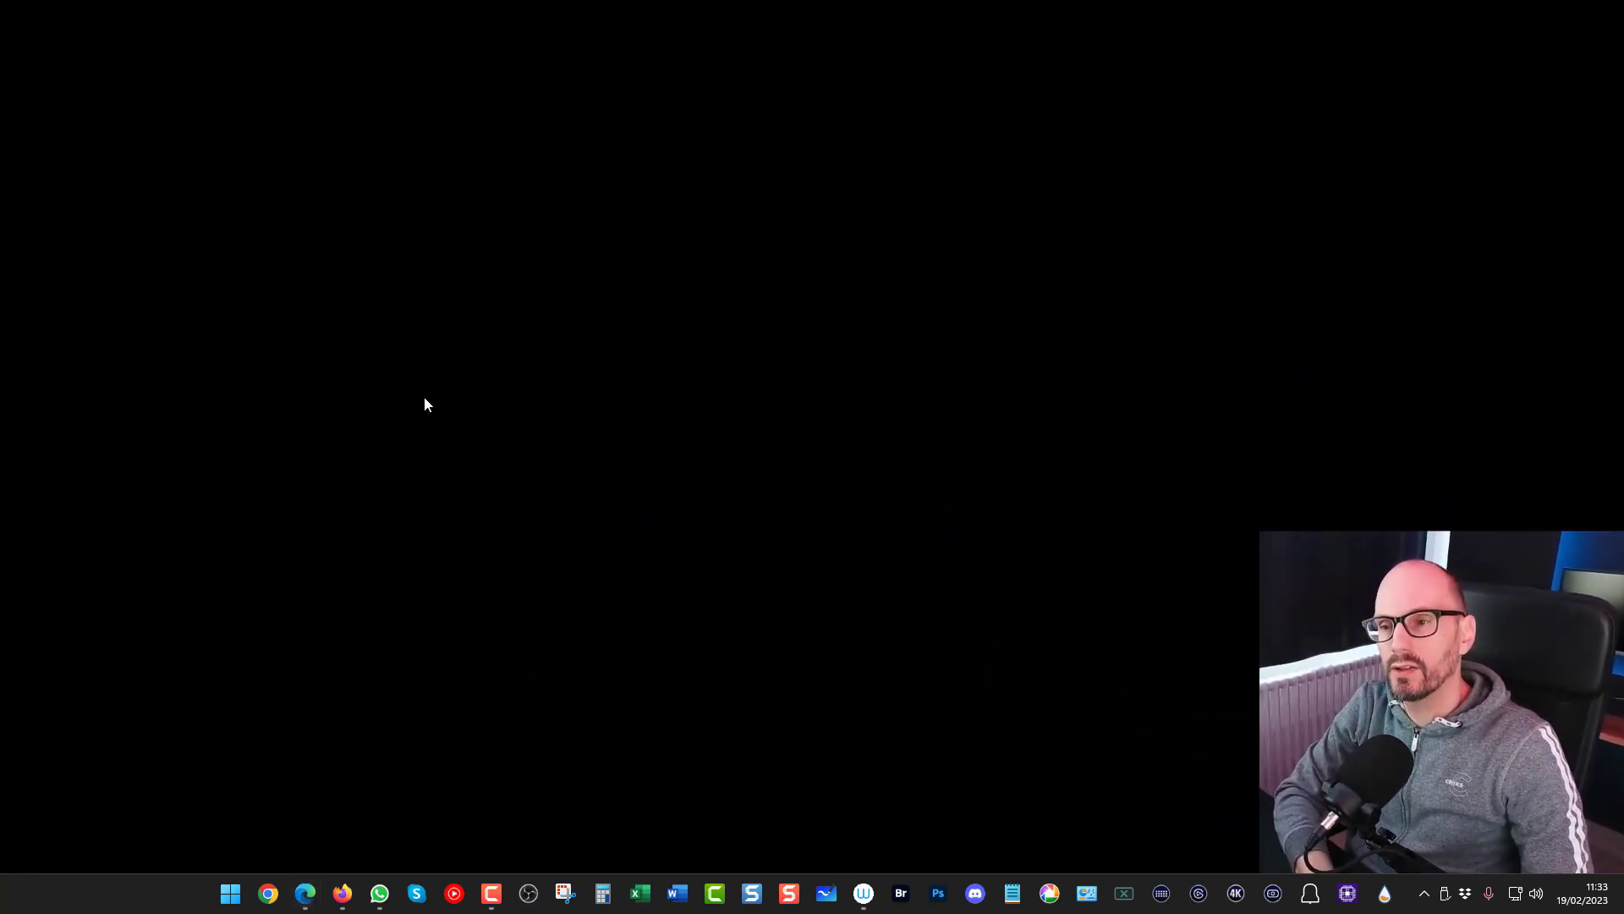
pyautogui.press('super+e')
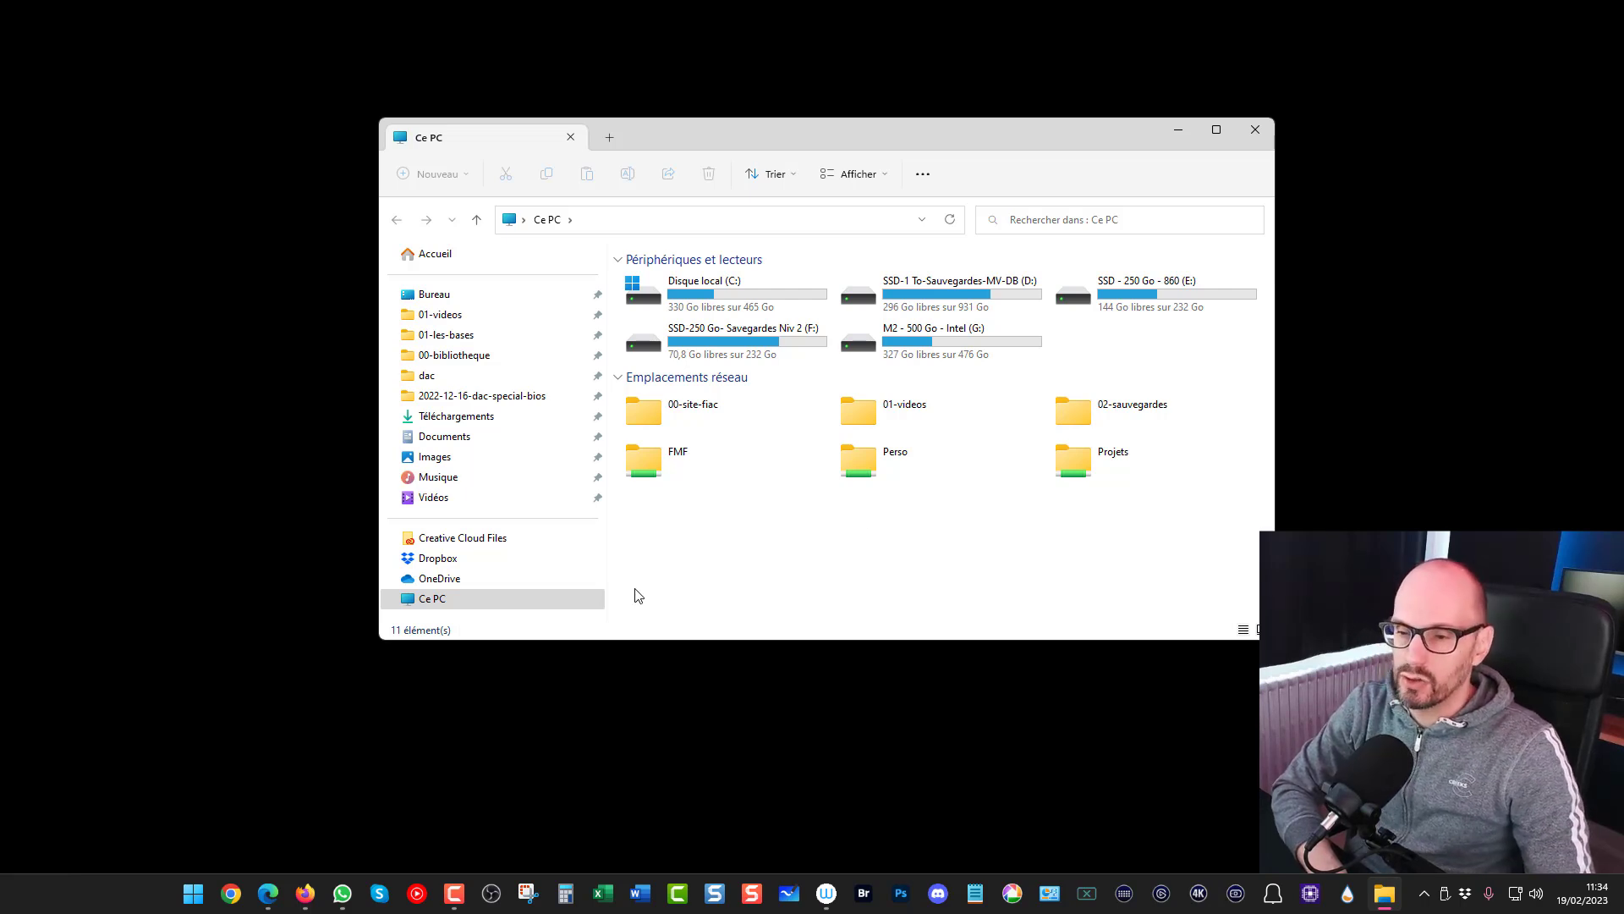
# Step: Open Disk Management (Gestion des disques), initialize Disque 5 with the GPT partition style, and maximize the window
pyautogui.click(191, 902)
pyautogui.rightClick(191, 902)
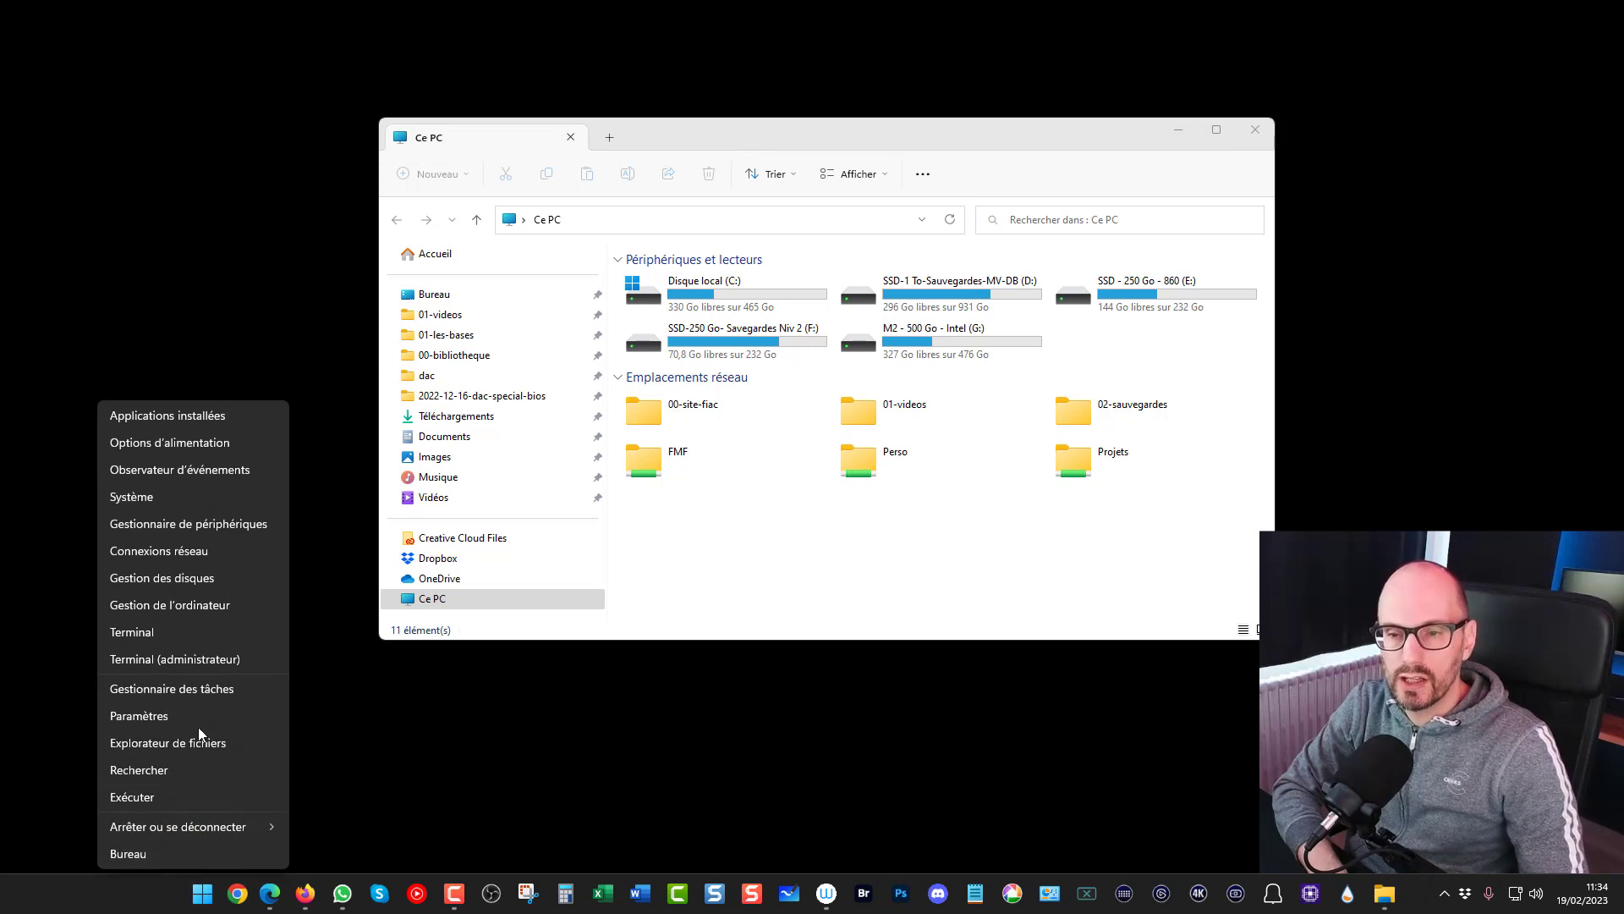
pyautogui.click(188, 578)
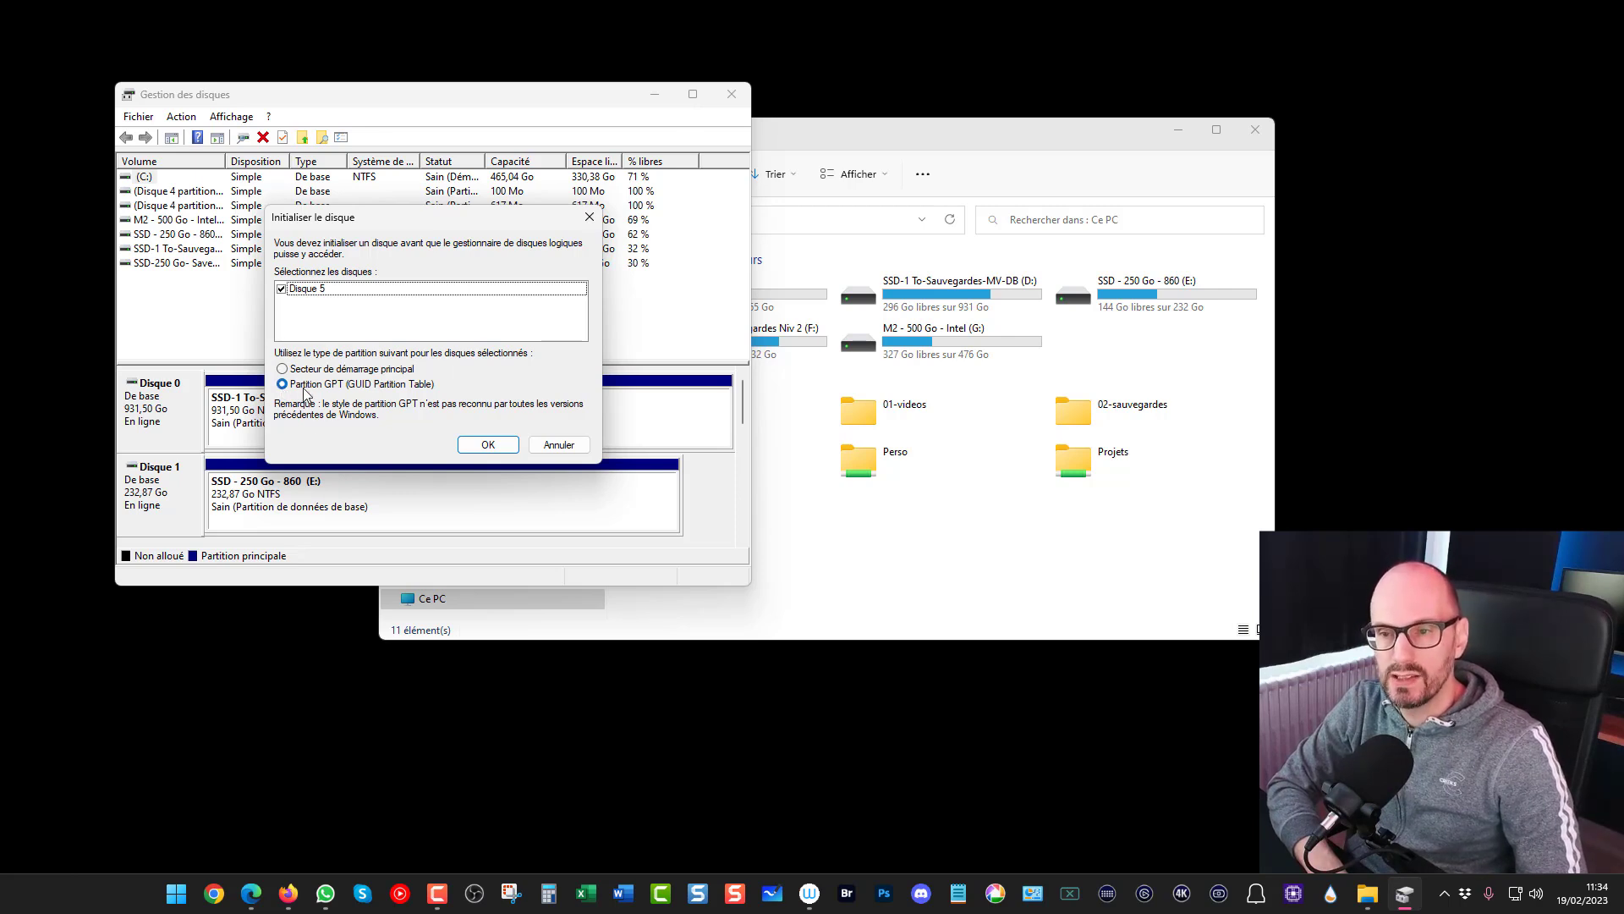
pyautogui.click(488, 445)
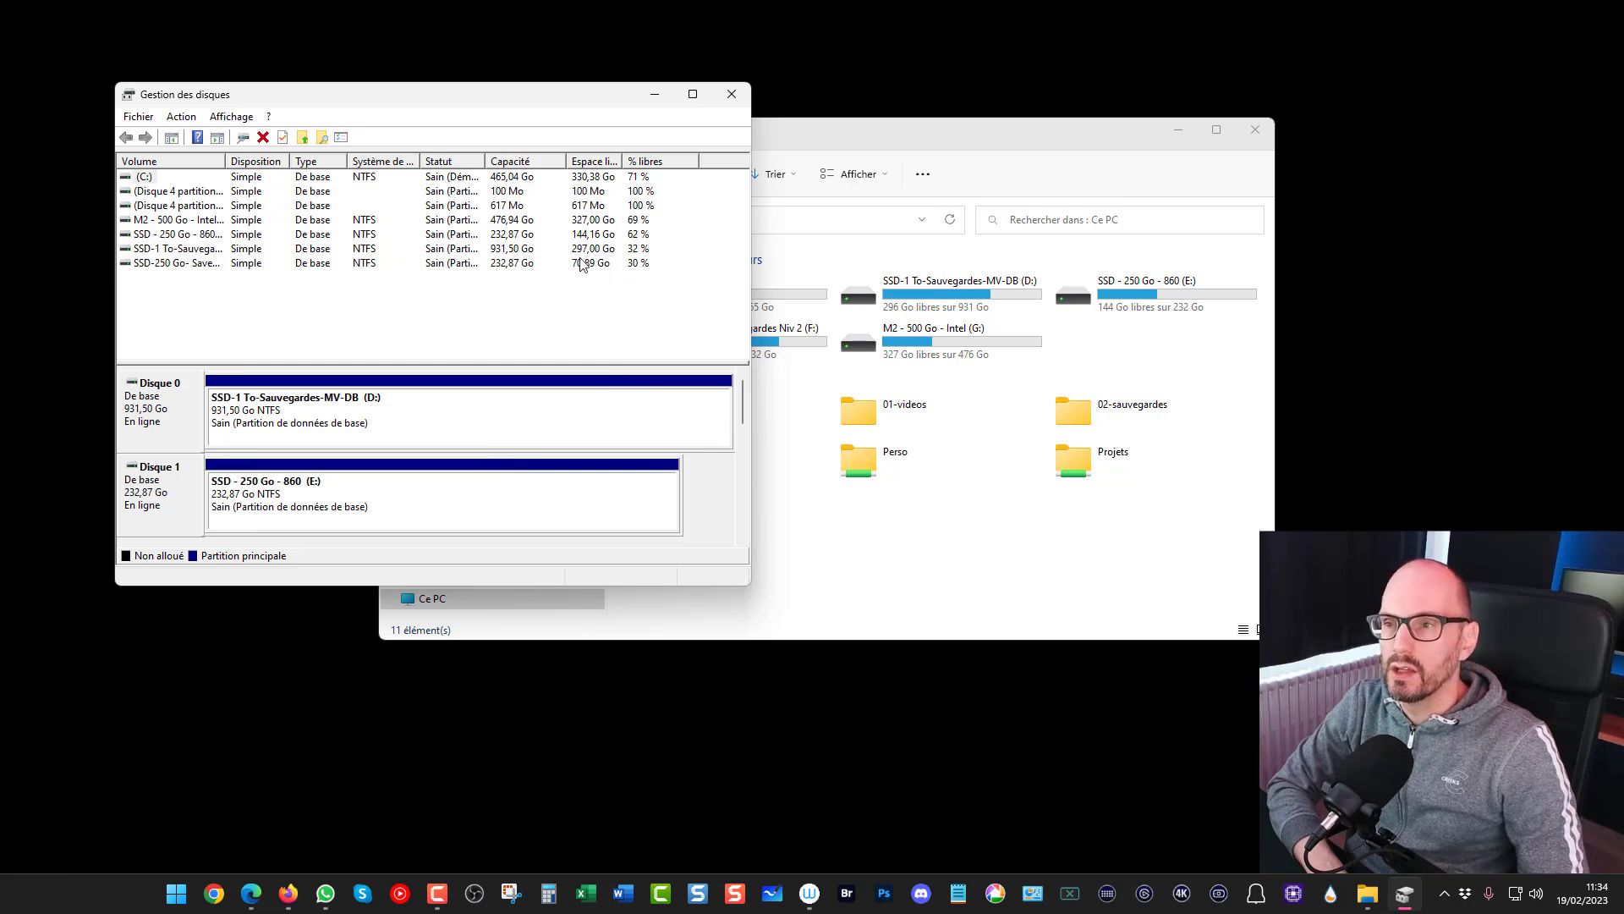
pyautogui.click(694, 96)
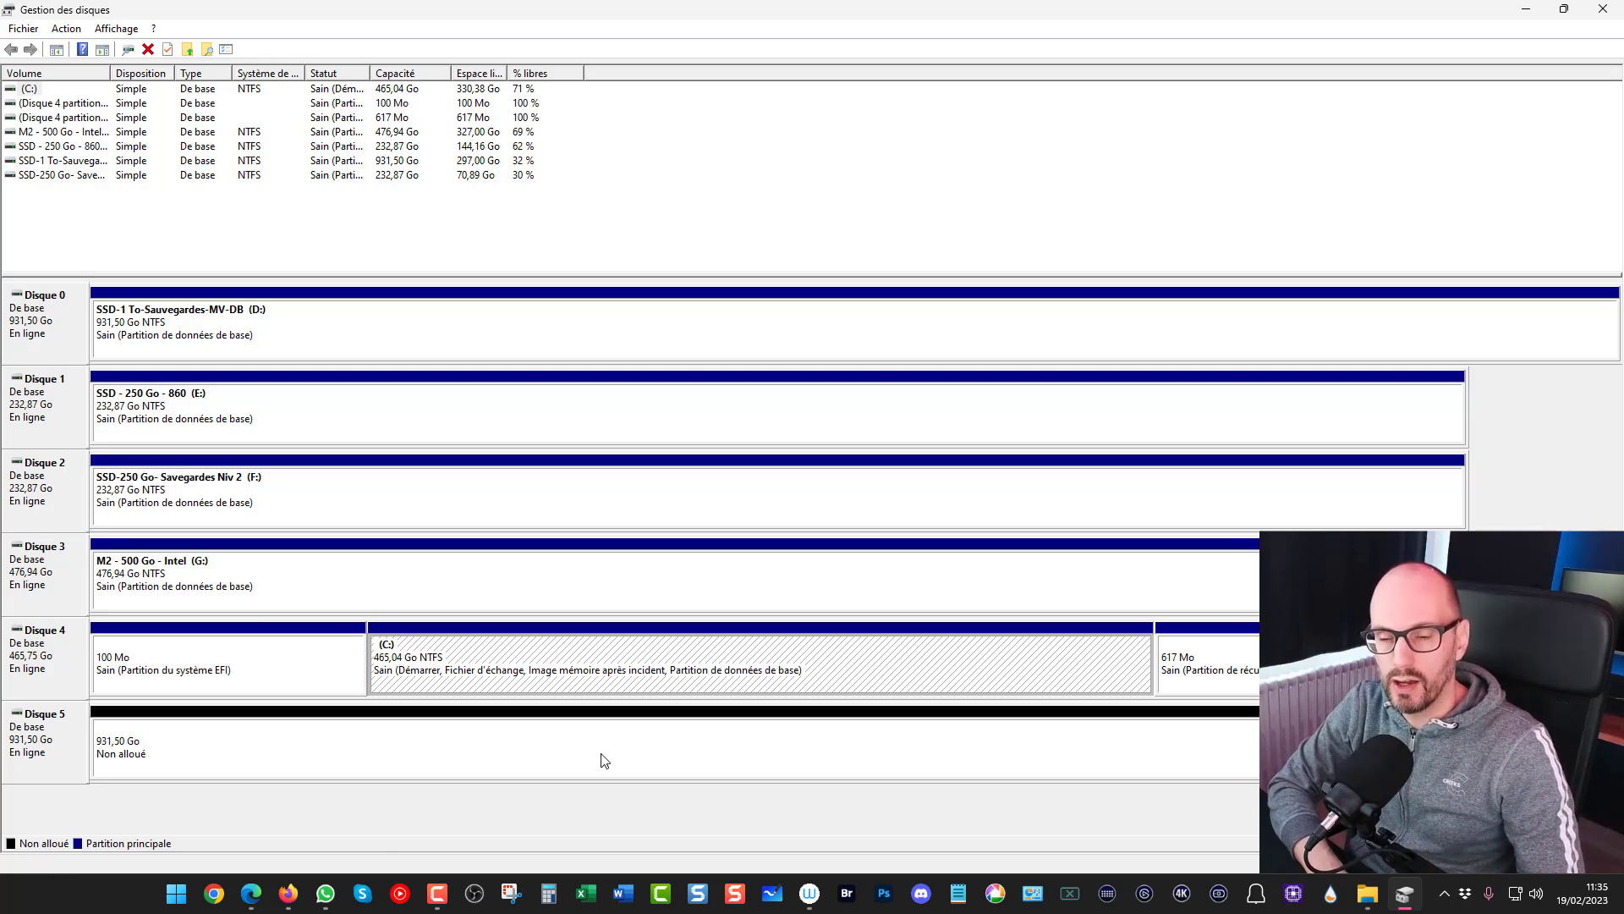
pyautogui.rightClick(52, 745)
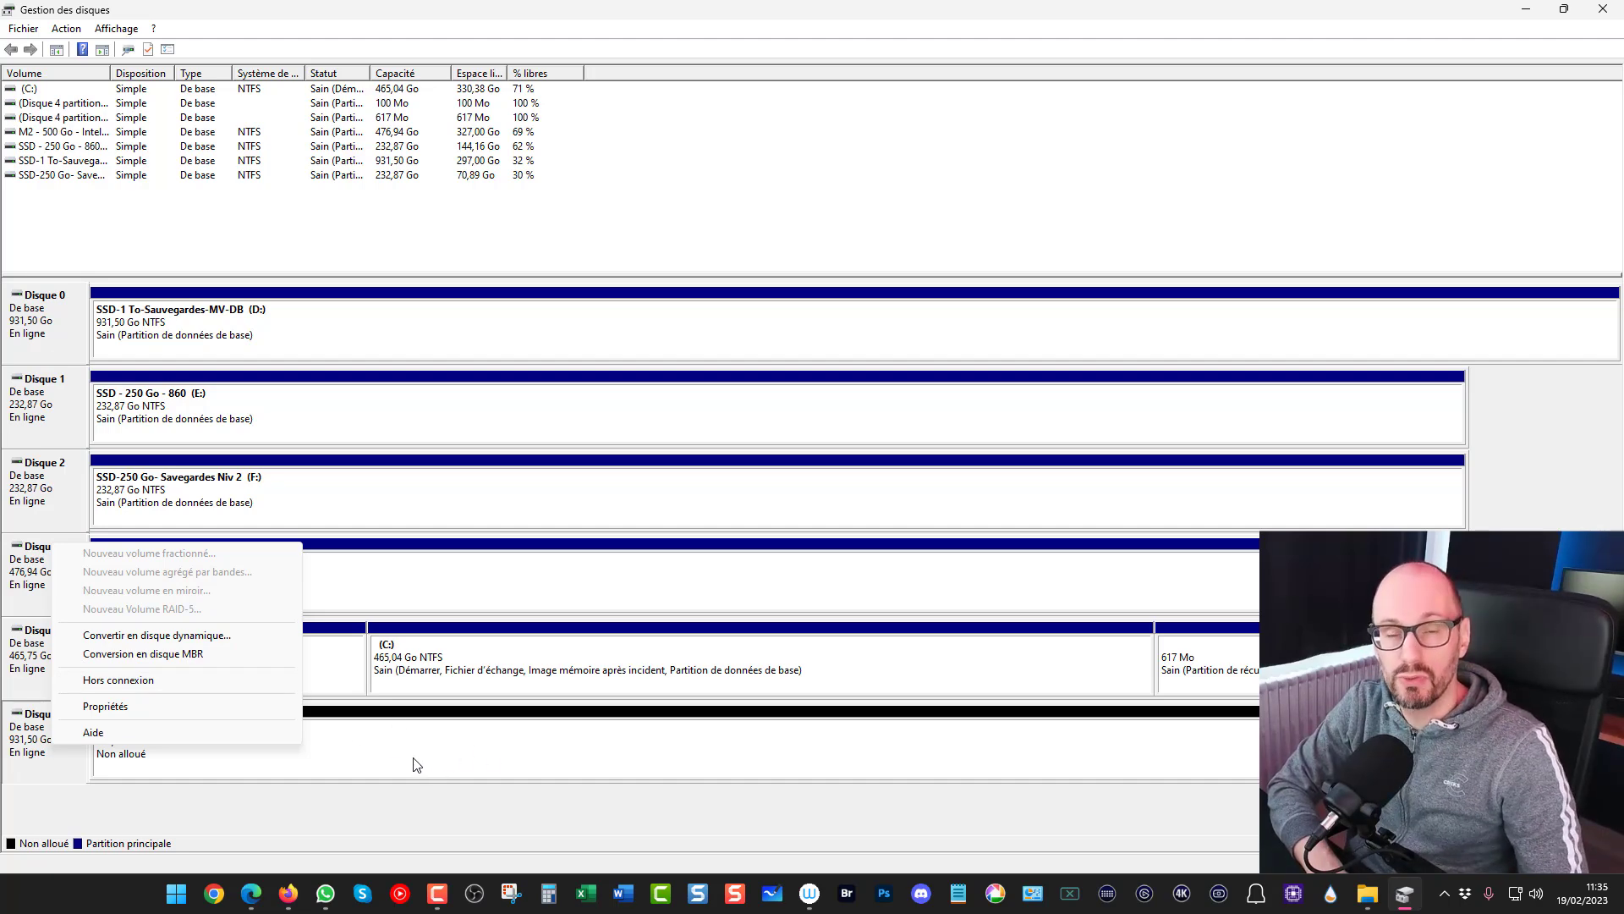
pyautogui.click(100, 809)
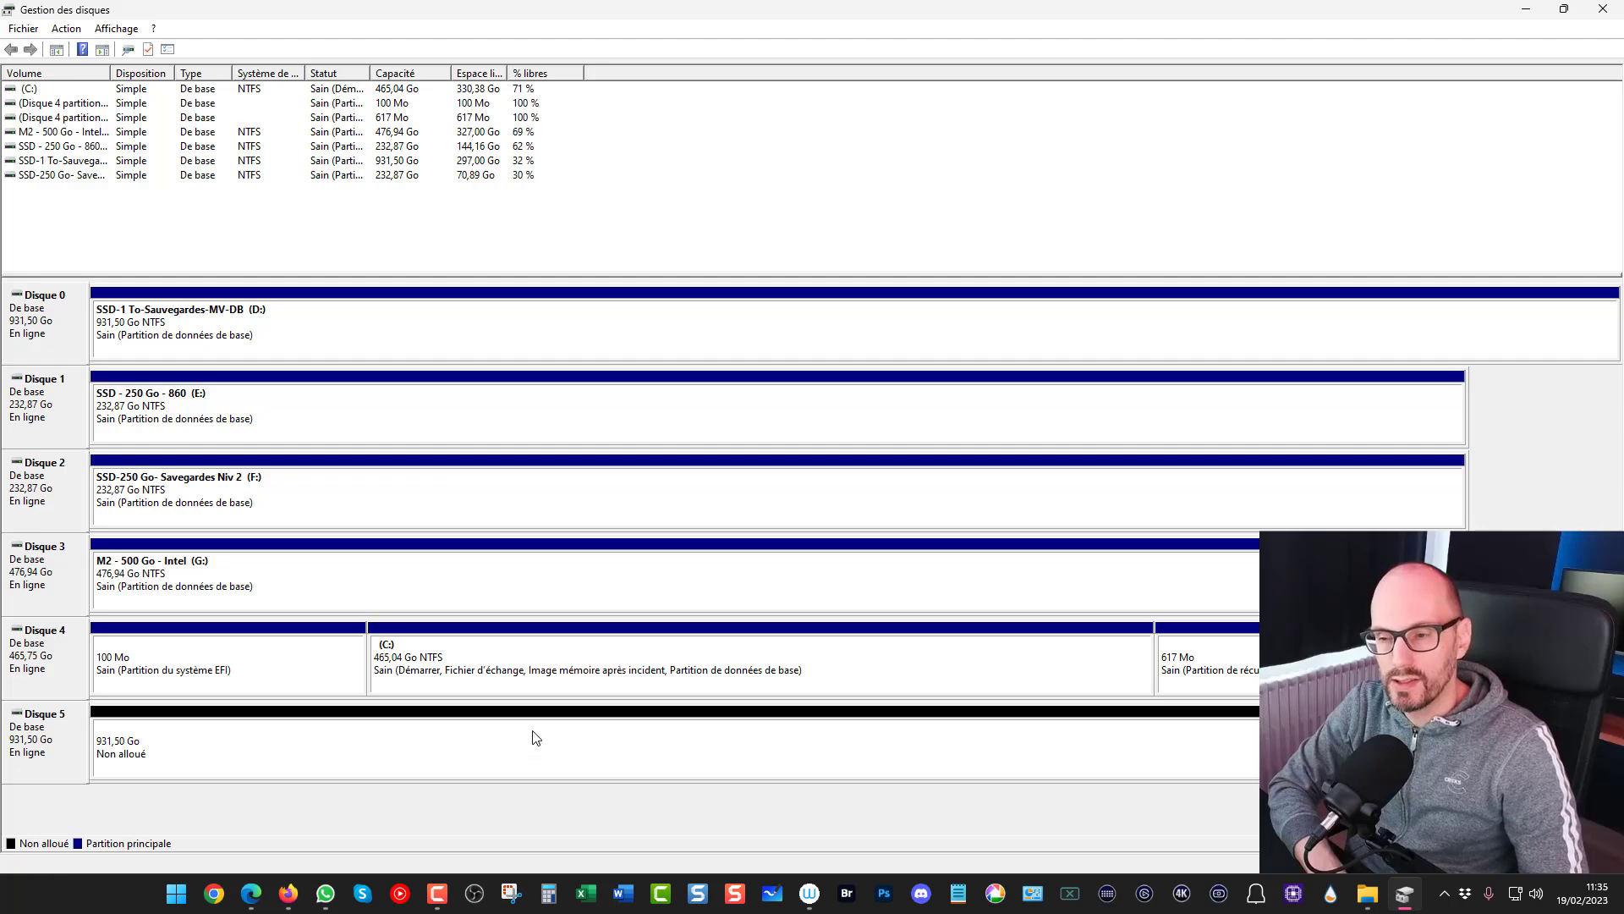
# Step: Start a new simple volume on the unallocated space of Disque 5, using the maximum size of 953852 Mo
pyautogui.rightClick(496, 744)
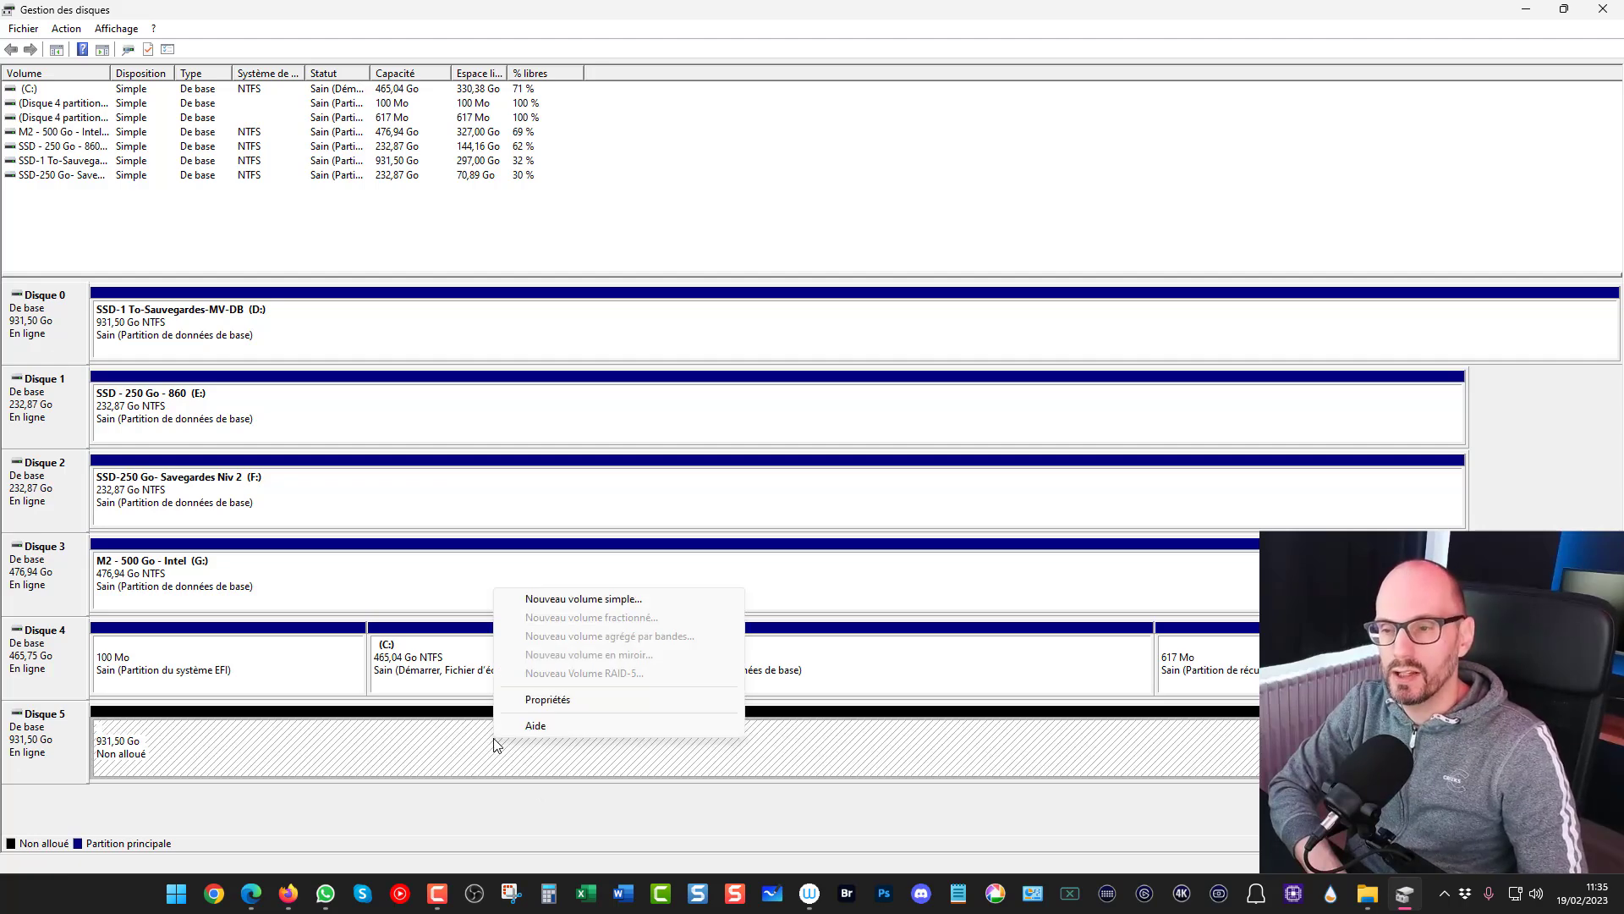
pyautogui.click(562, 608)
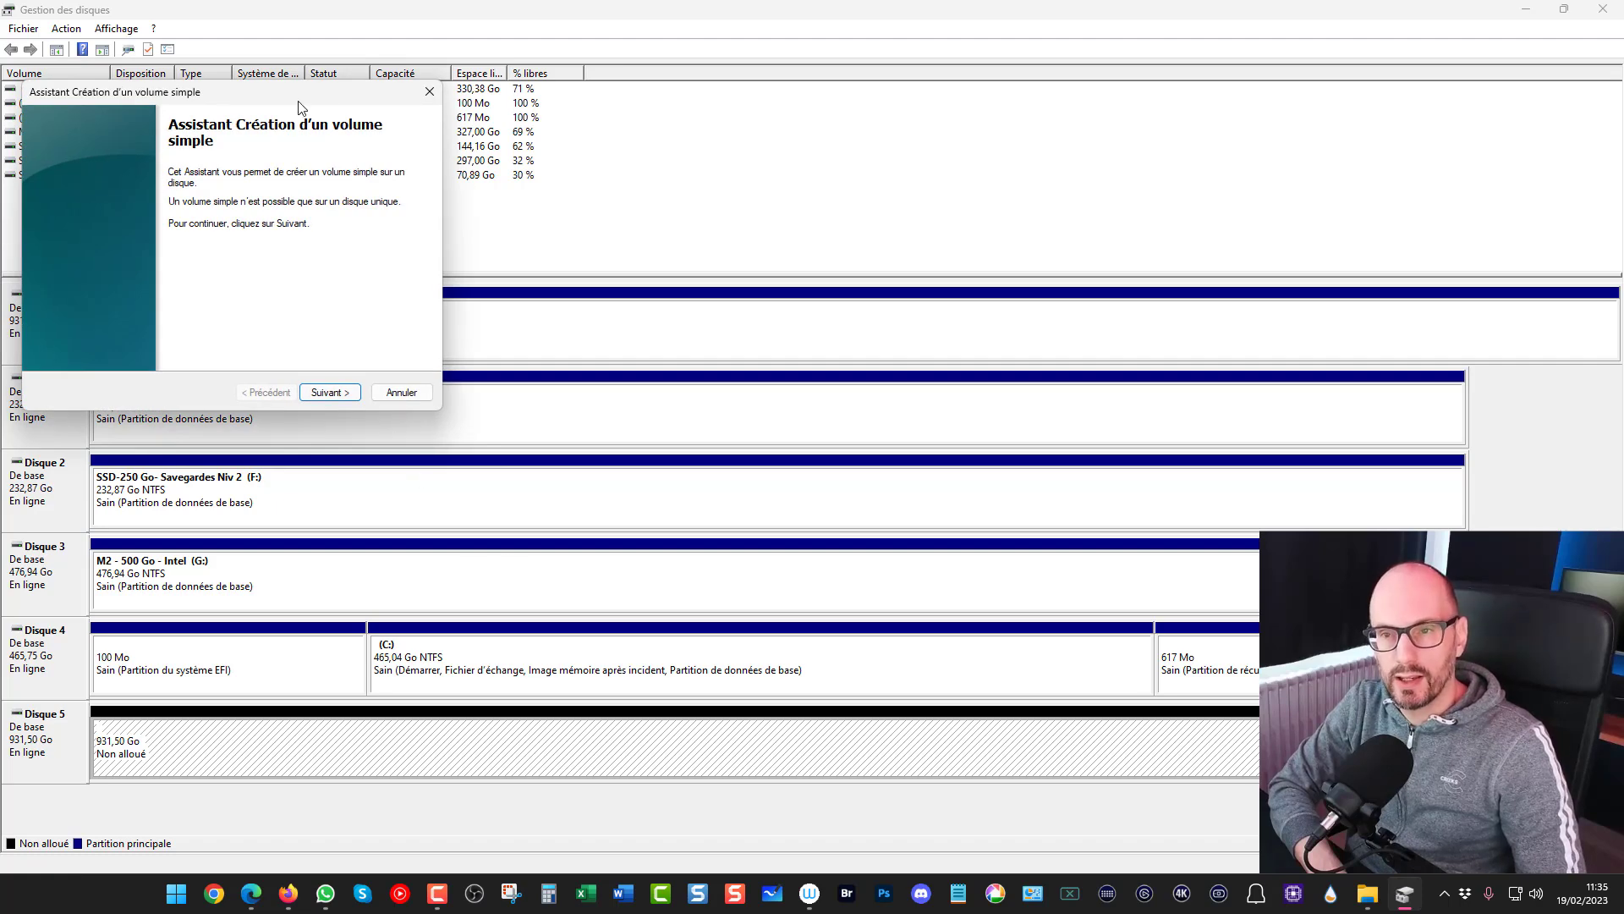
pyautogui.click(347, 393)
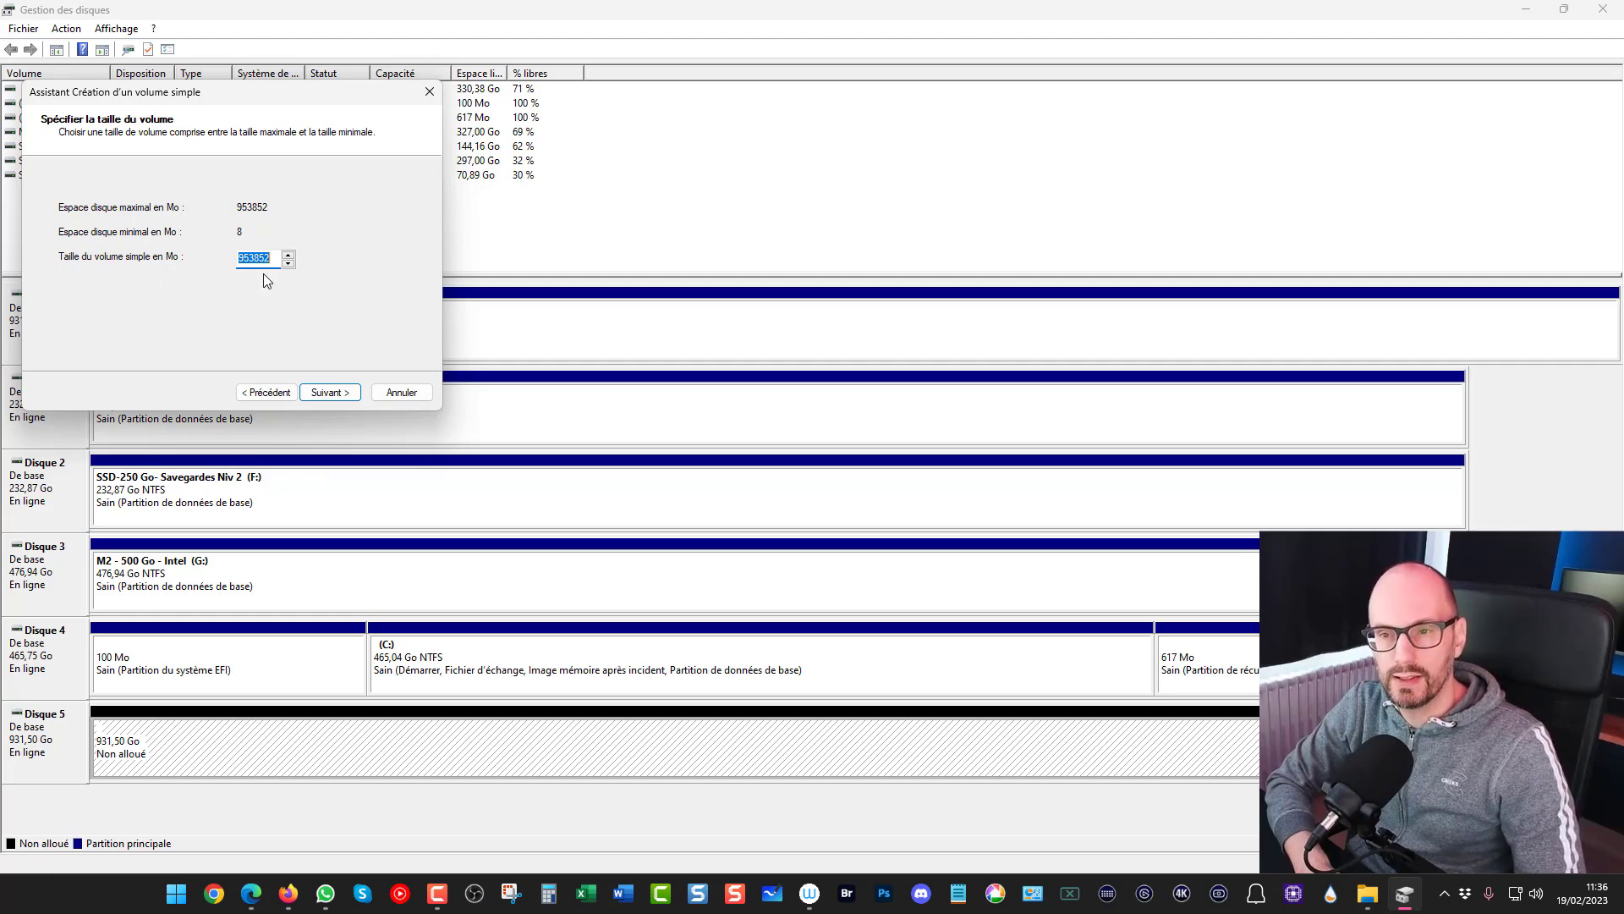
pyautogui.click(326, 393)
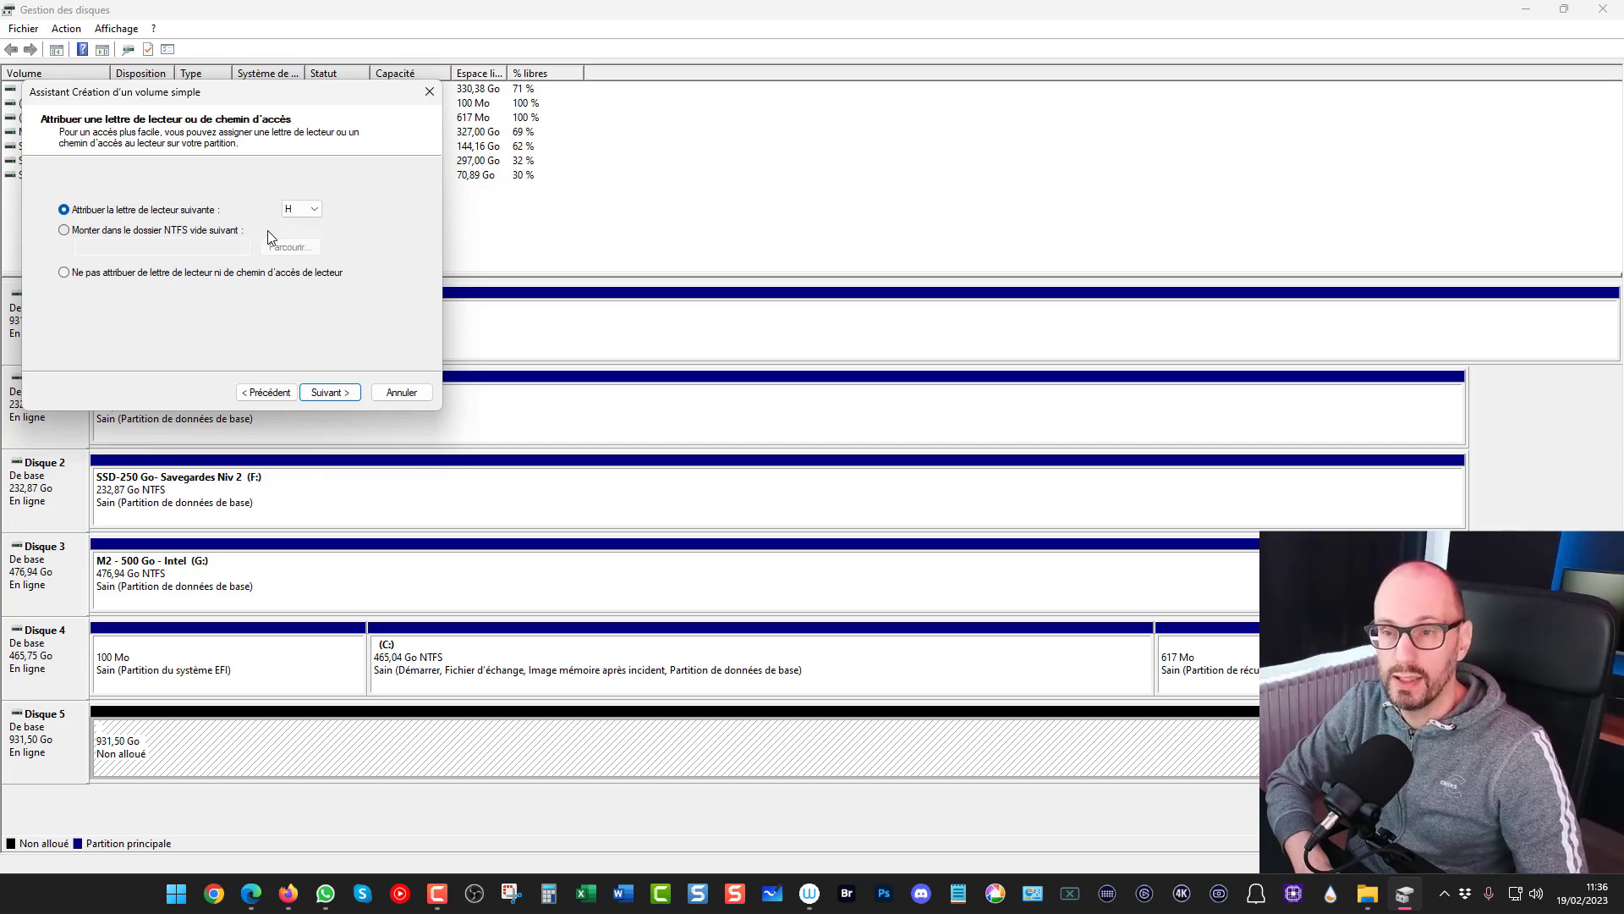
# Step: Review the available drive letters and assign letter H to the new volume
pyautogui.click(296, 208)
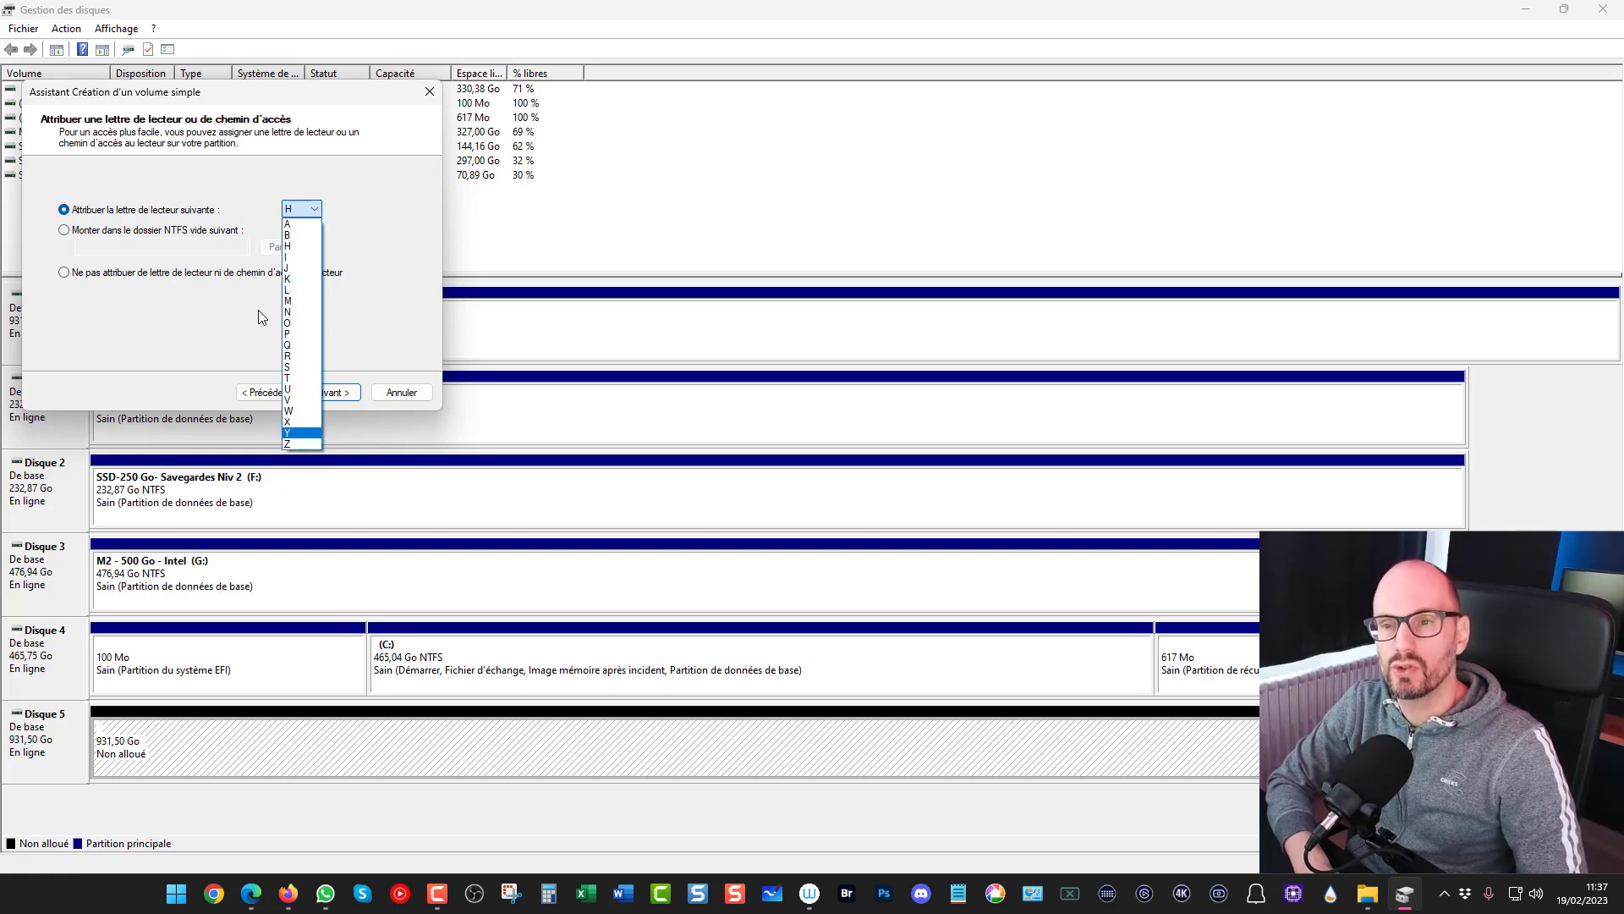
pyautogui.click(172, 315)
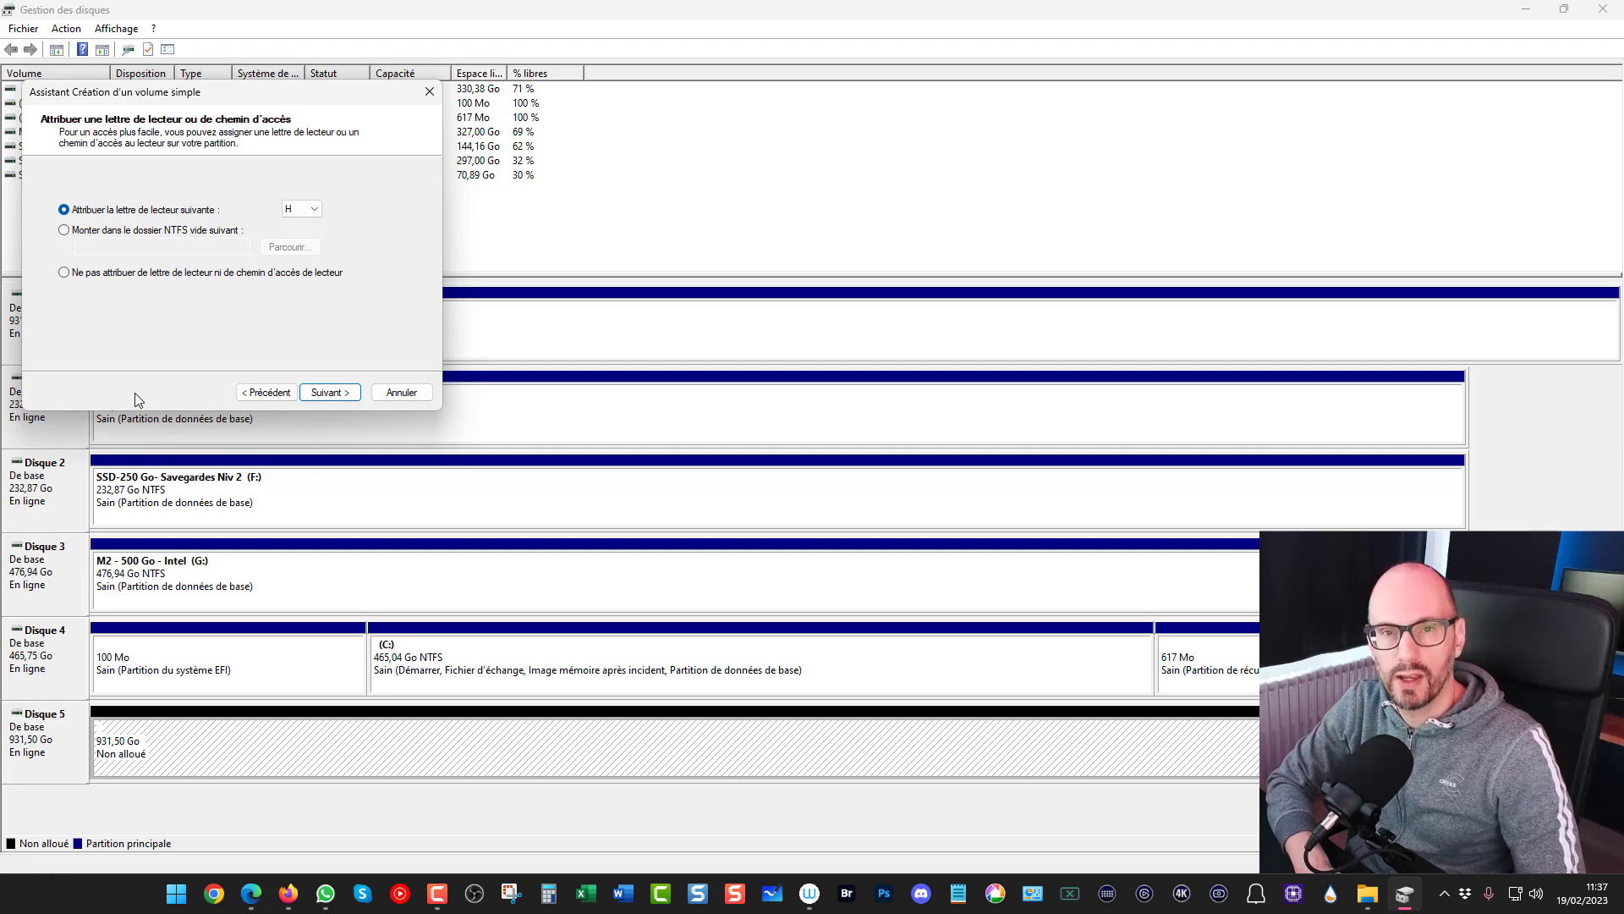
pyautogui.click(306, 217)
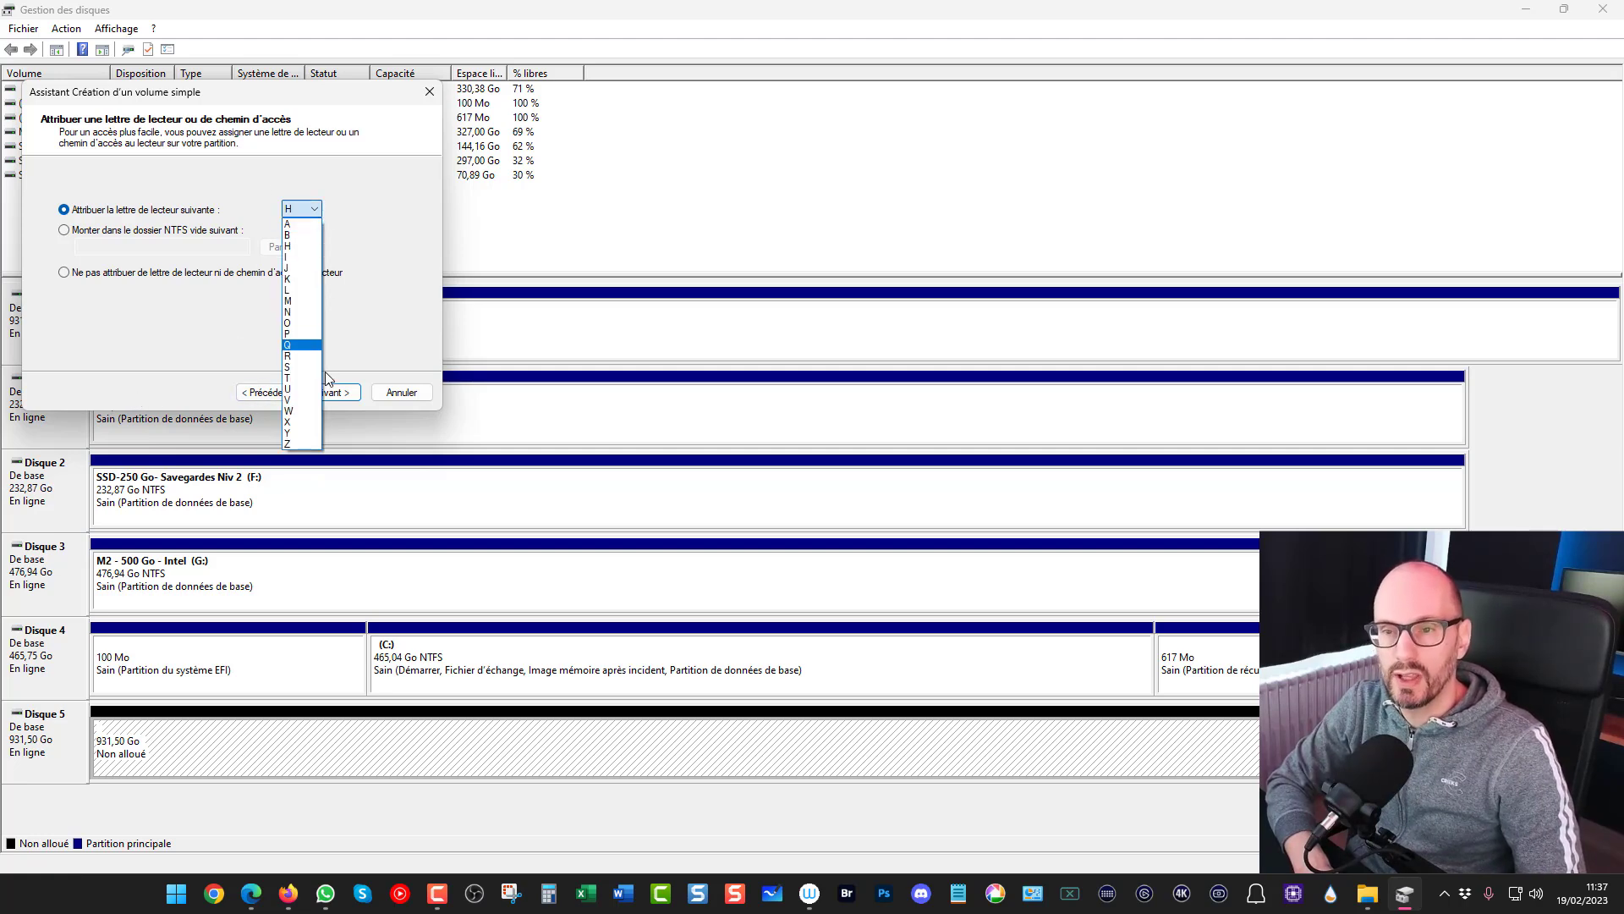
pyautogui.click(210, 347)
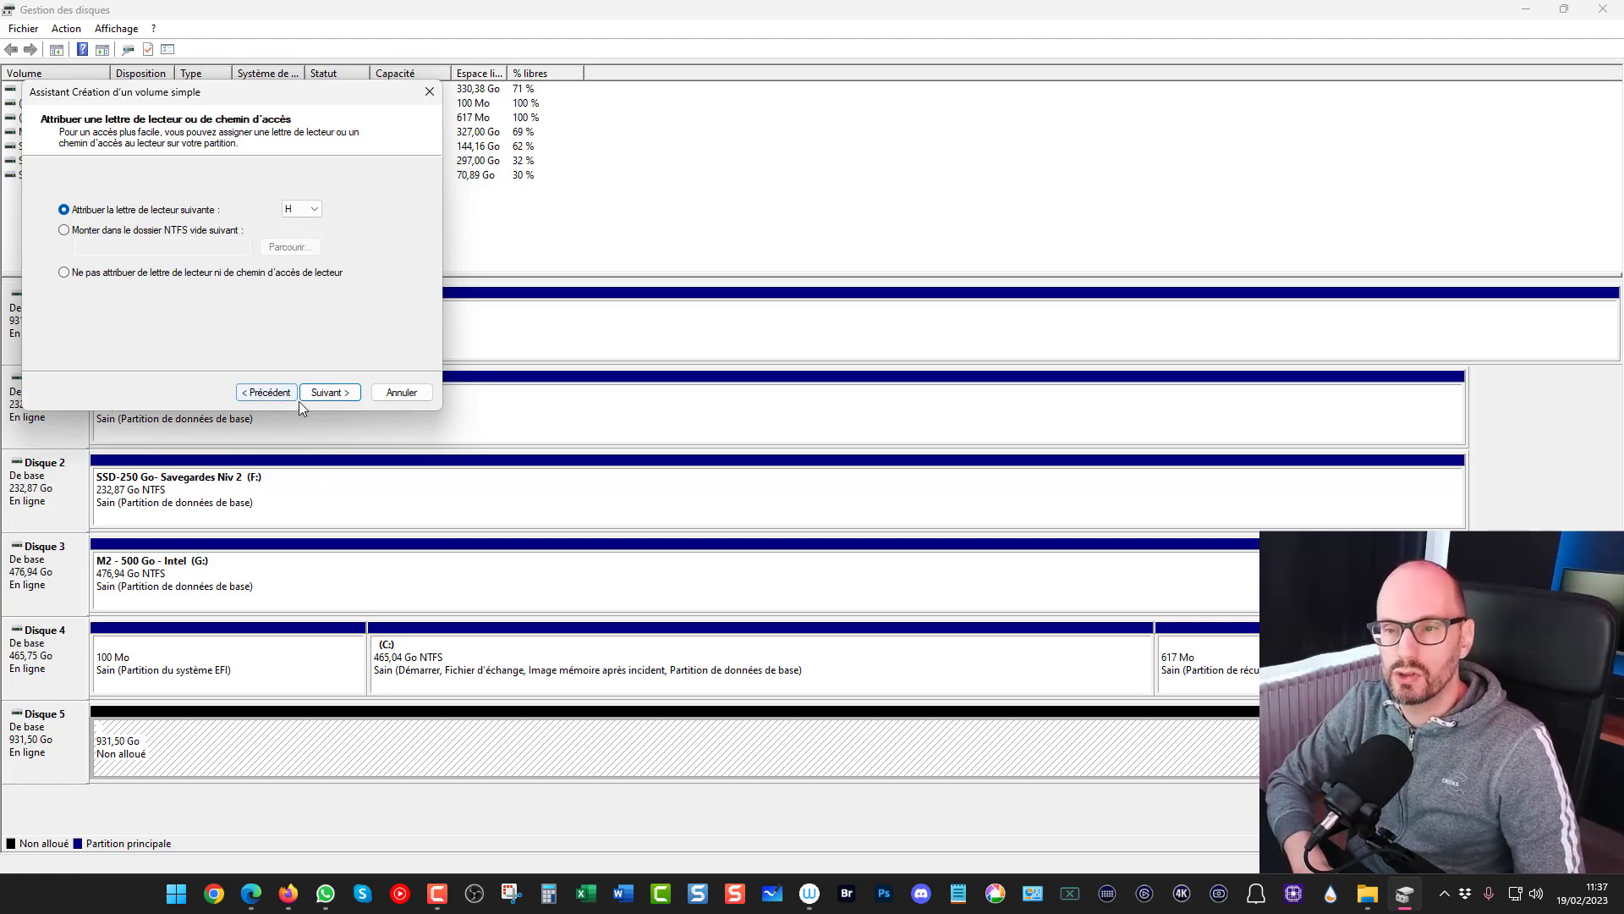
pyautogui.click(329, 393)
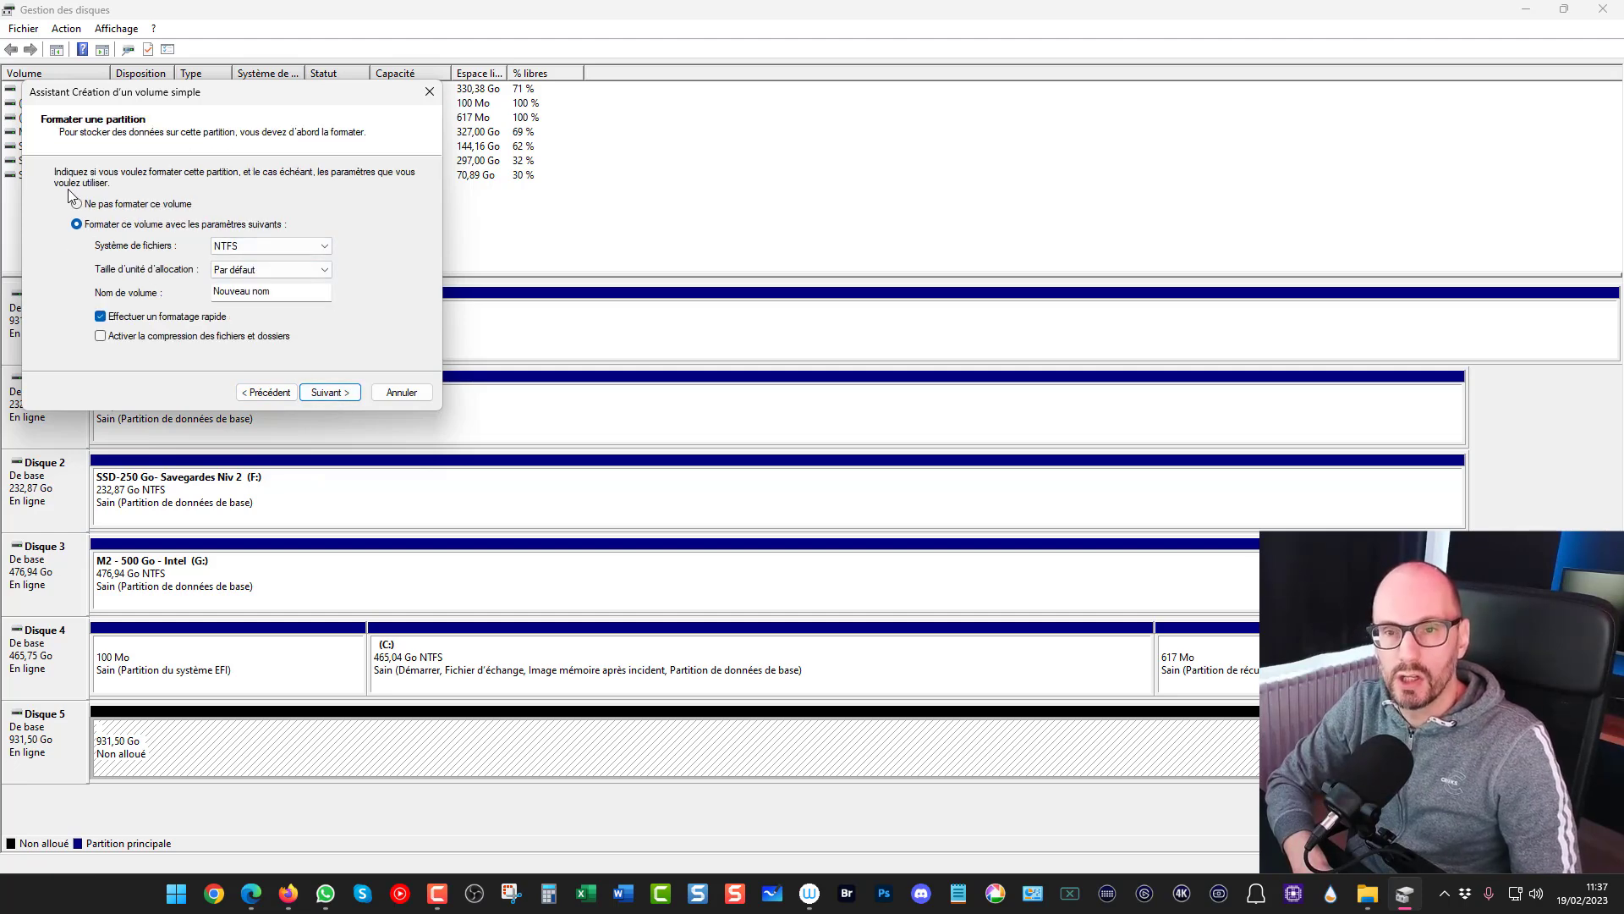
# Step: Name the volume NAS-01, create it with a quick NTFS format and default allocation unit size, and close Disk Management
pyautogui.moveTo(292, 293); pyautogui.dragTo(214, 292)
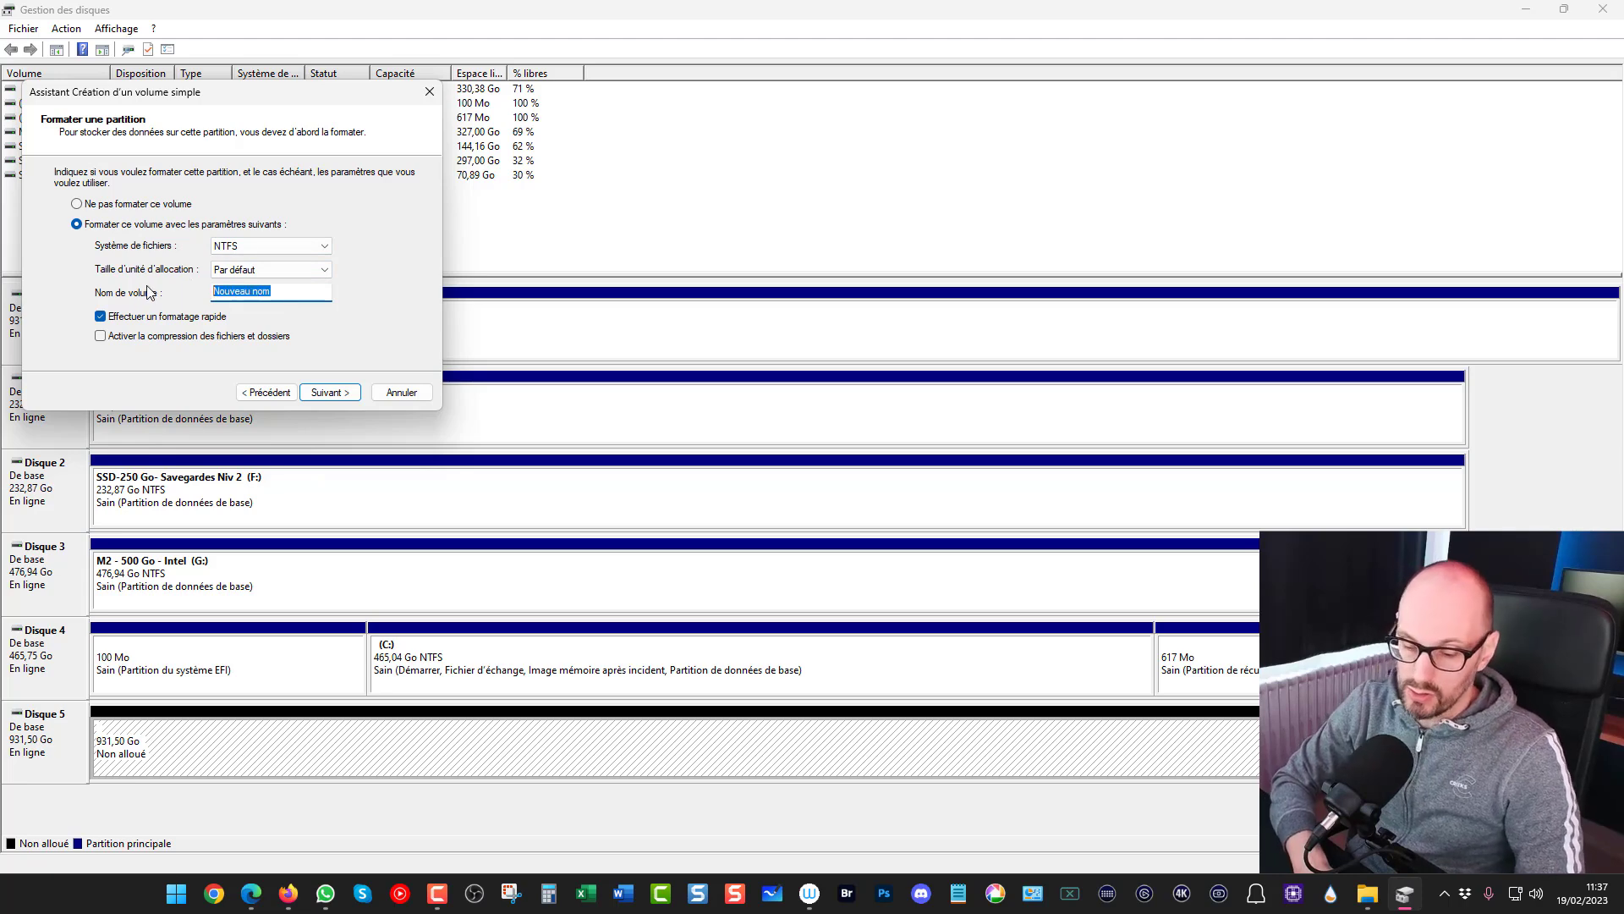
pyautogui.write('NAS-01')
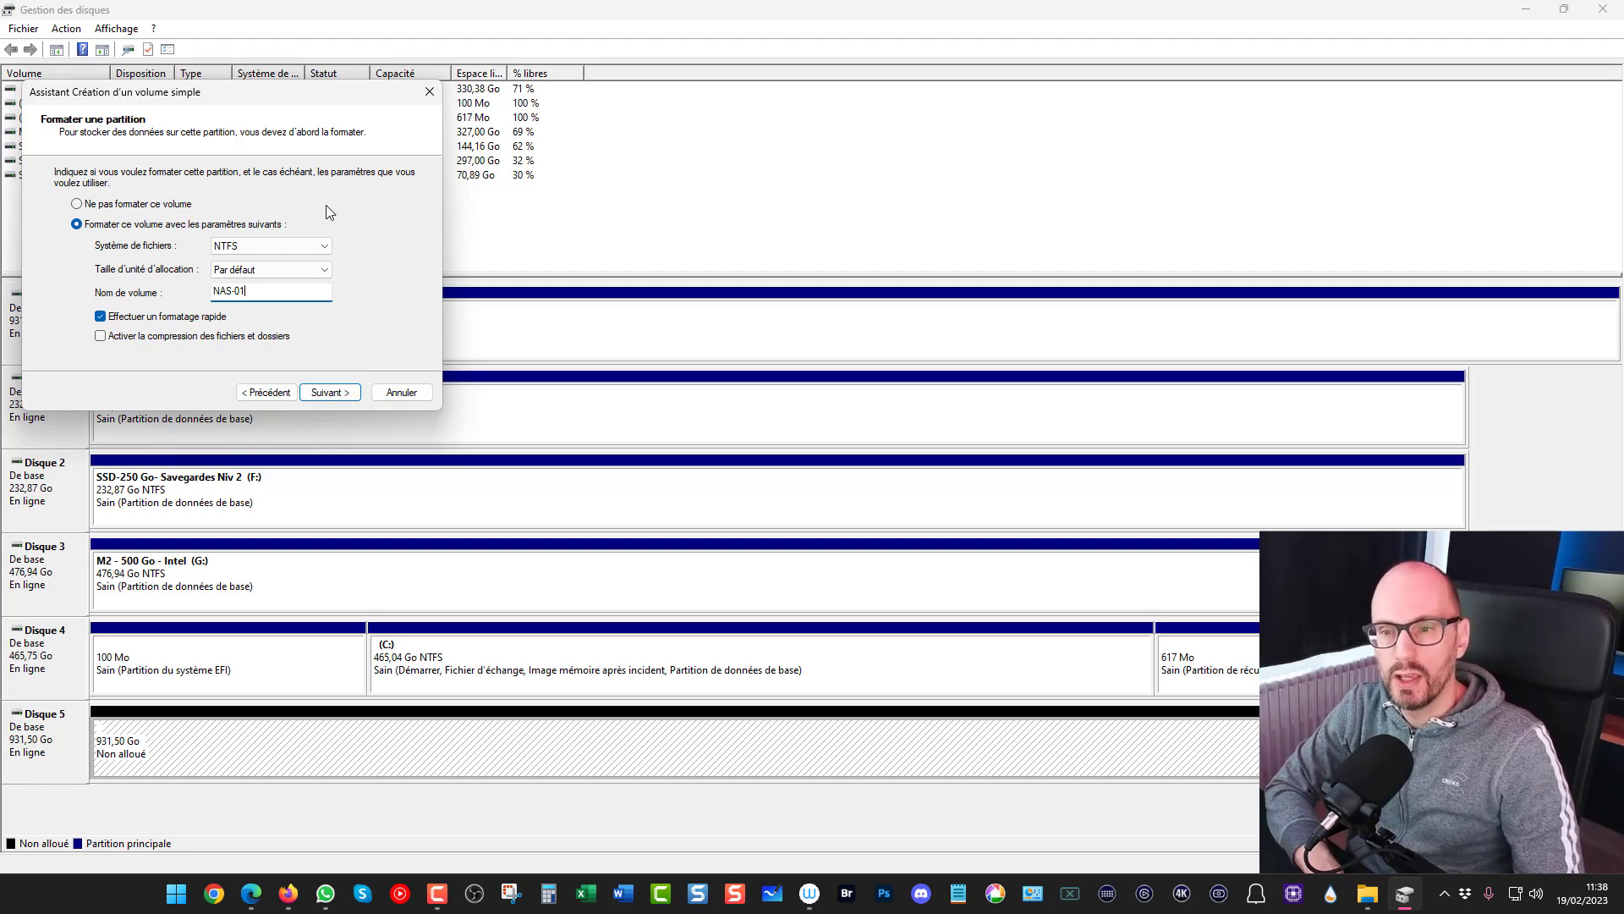
pyautogui.click(325, 393)
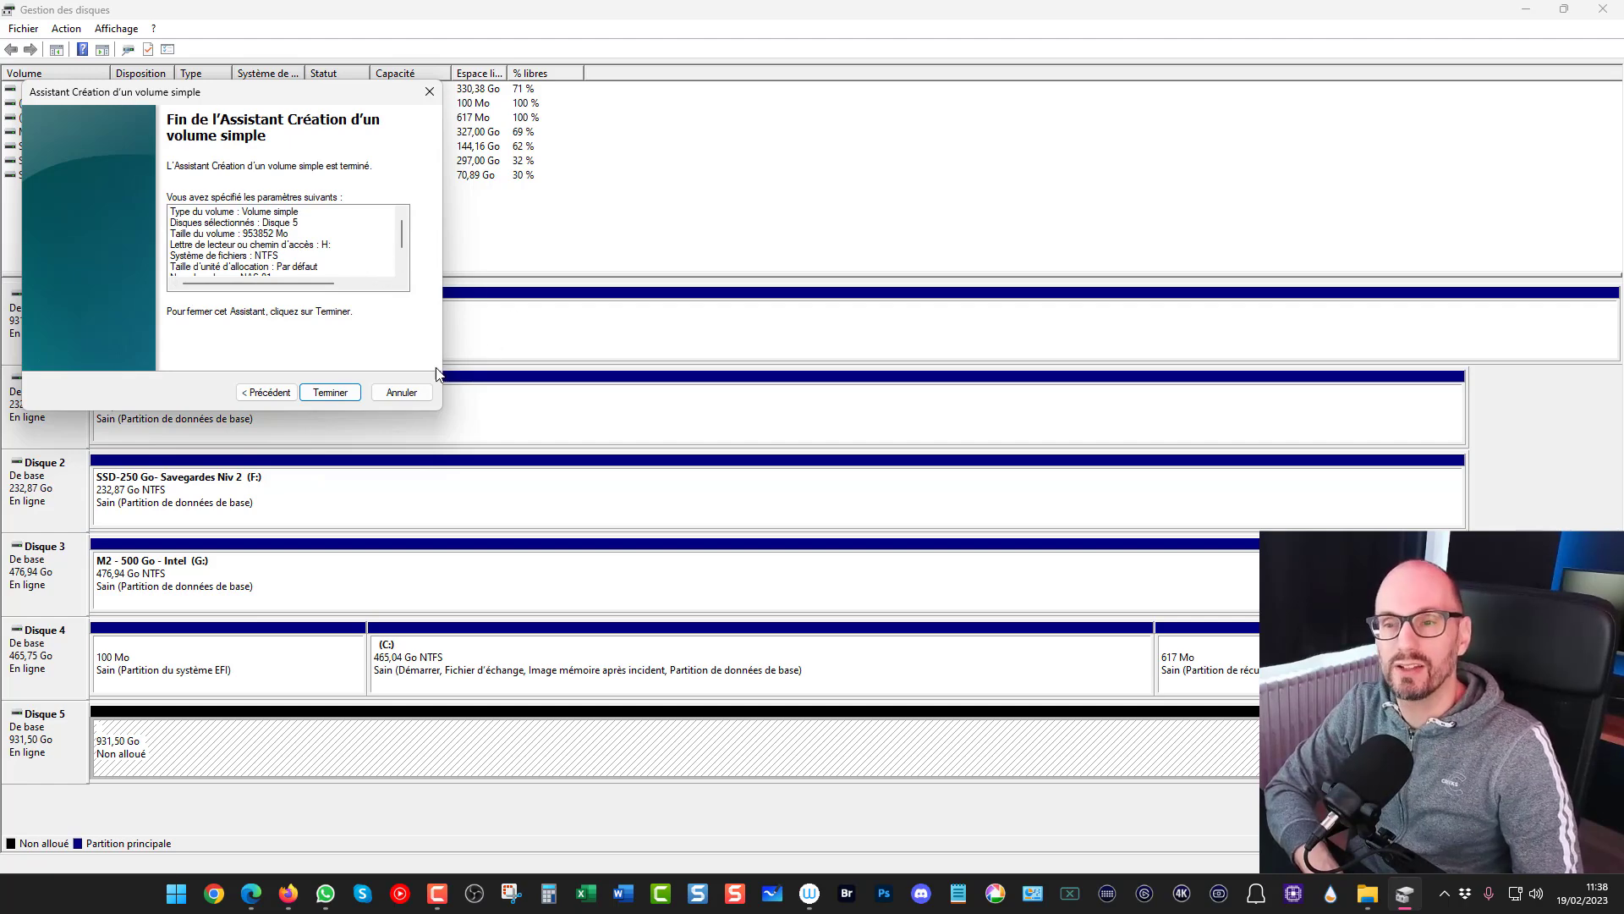
pyautogui.click(330, 393)
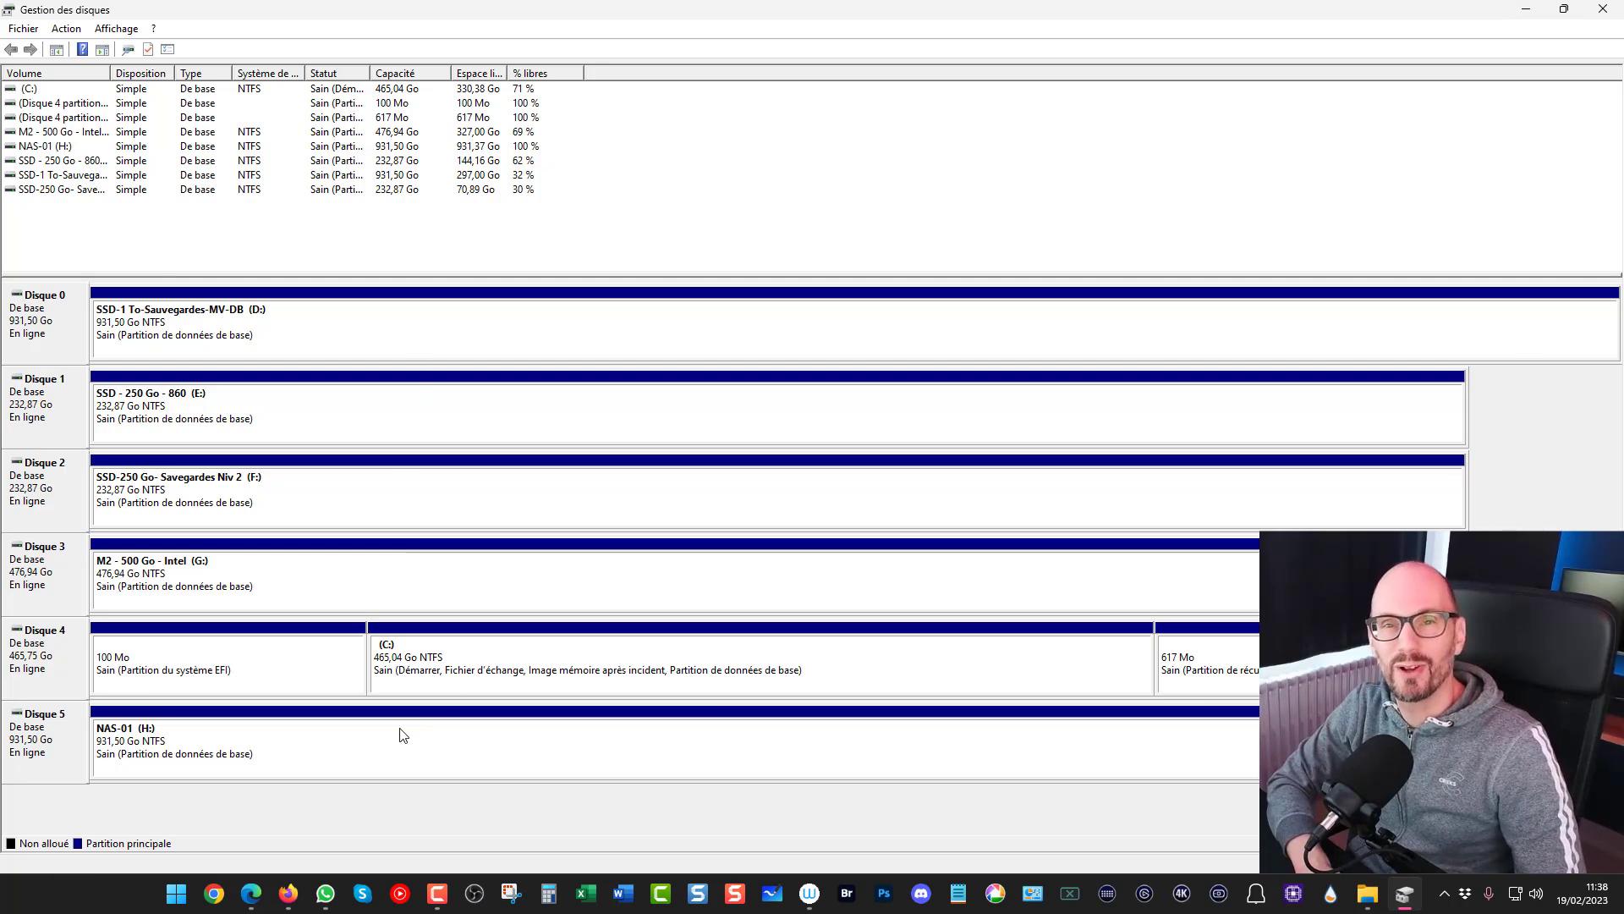
pyautogui.click(1594, 14)
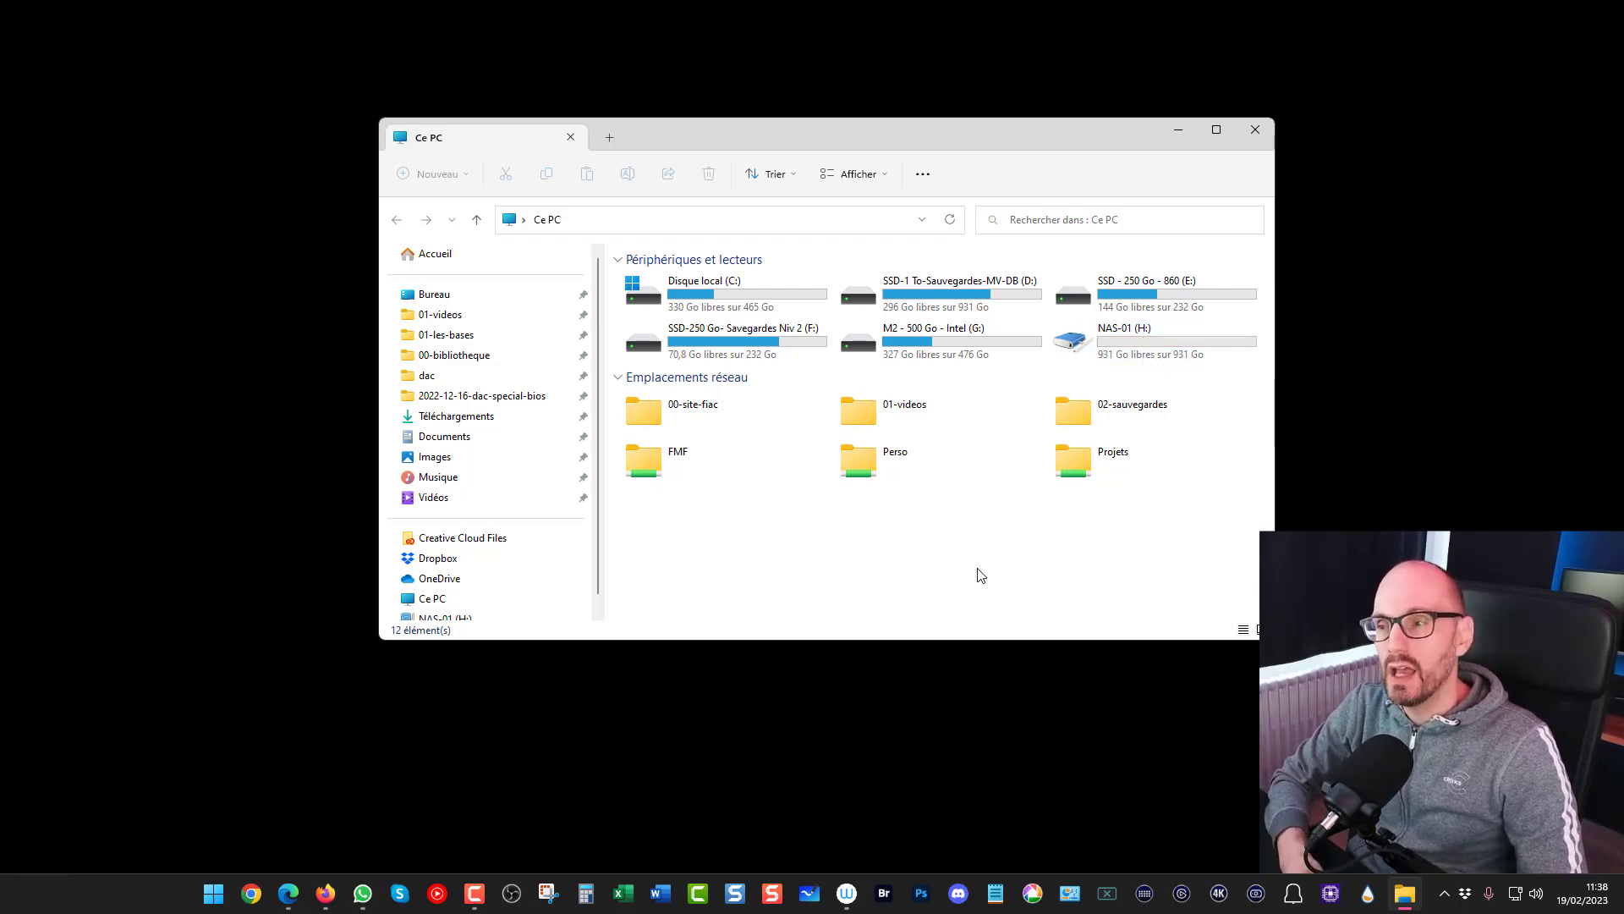
# Step: Reopen File Explorer and check the contents of the new NAS-01 (H:) drive, closing the window when done
pyautogui.click(1257, 122)
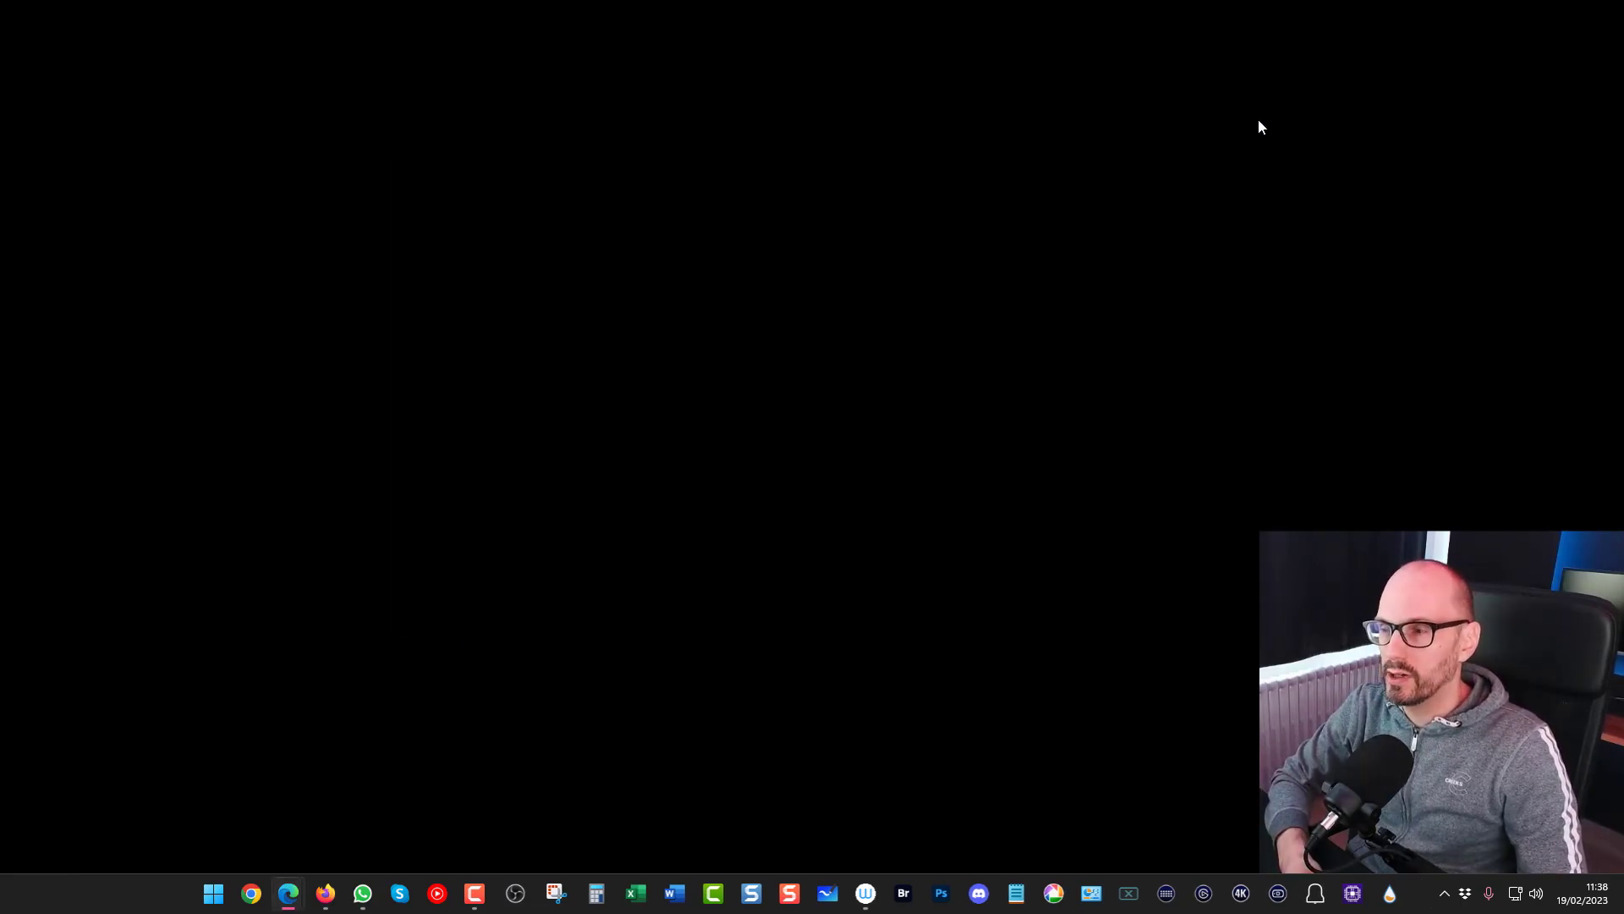
pyautogui.press('super+e')
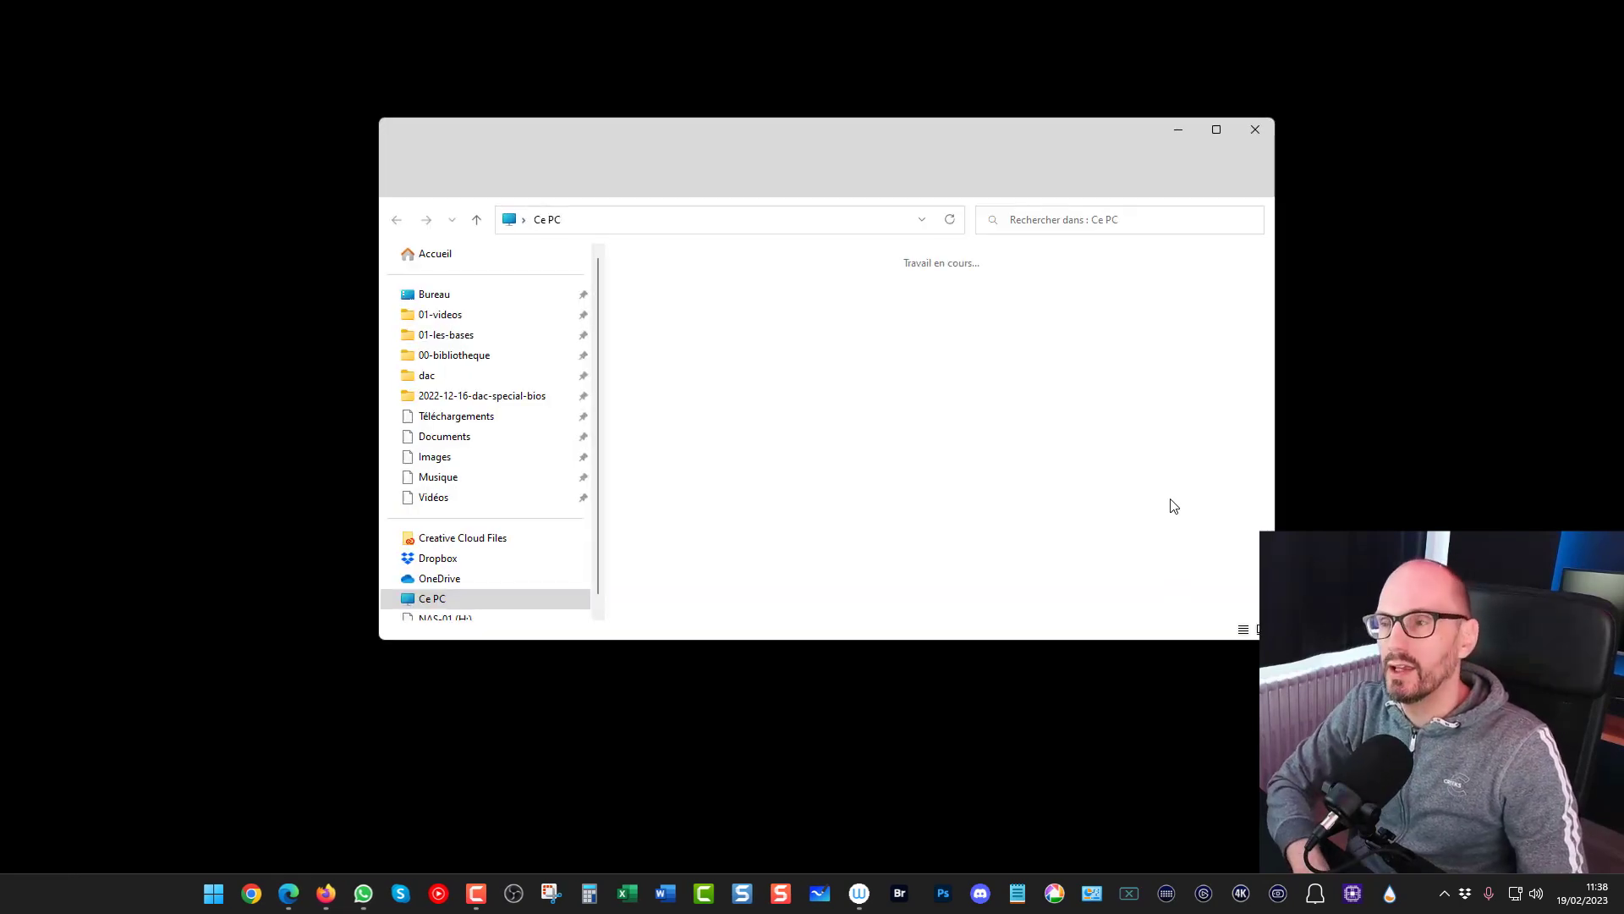
pyautogui.doubleClick(1082, 359)
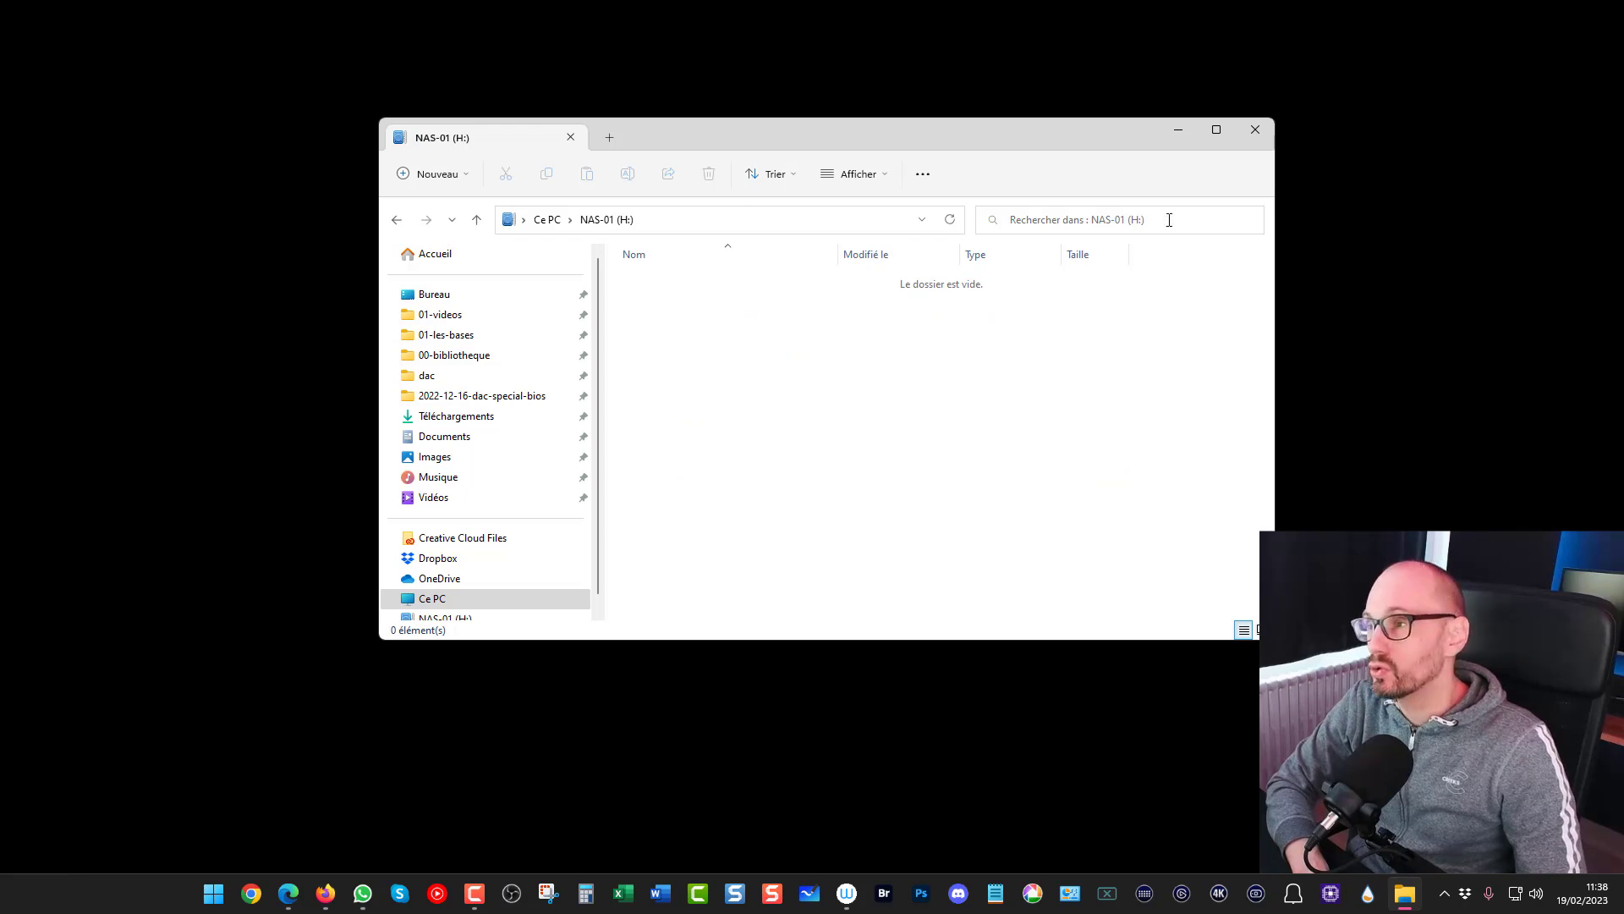
pyautogui.click(1249, 129)
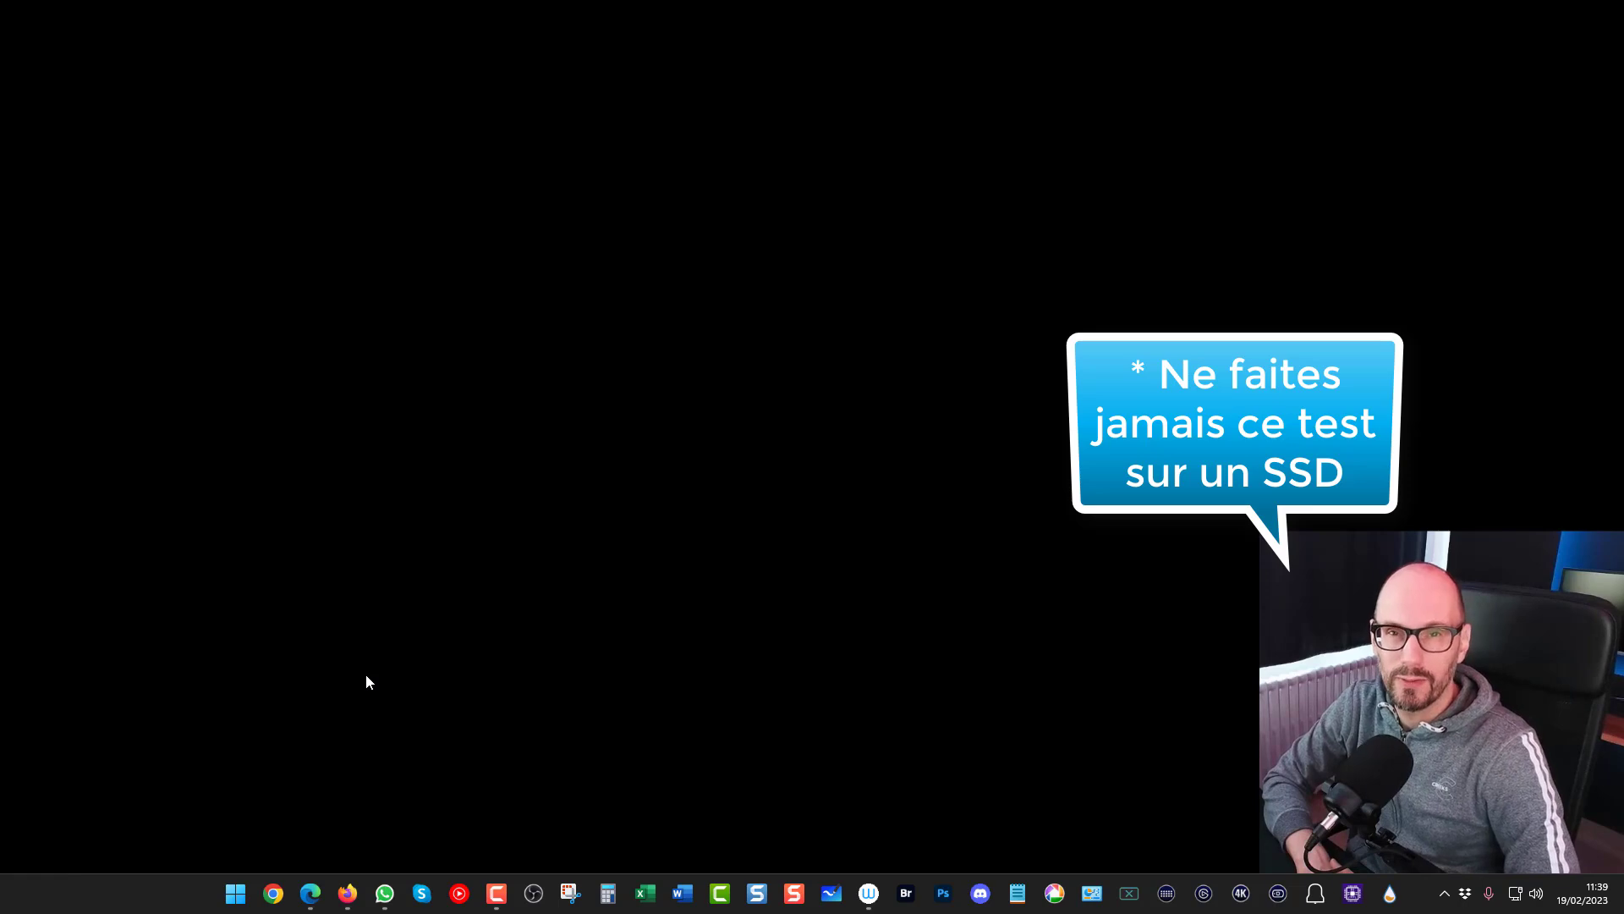
# Step: Launch CrystalDiskInfo (64bit), examine the health status, power-on data and S.M.A.R.T. attributes of drive H:, and close it
pyautogui.press('super')
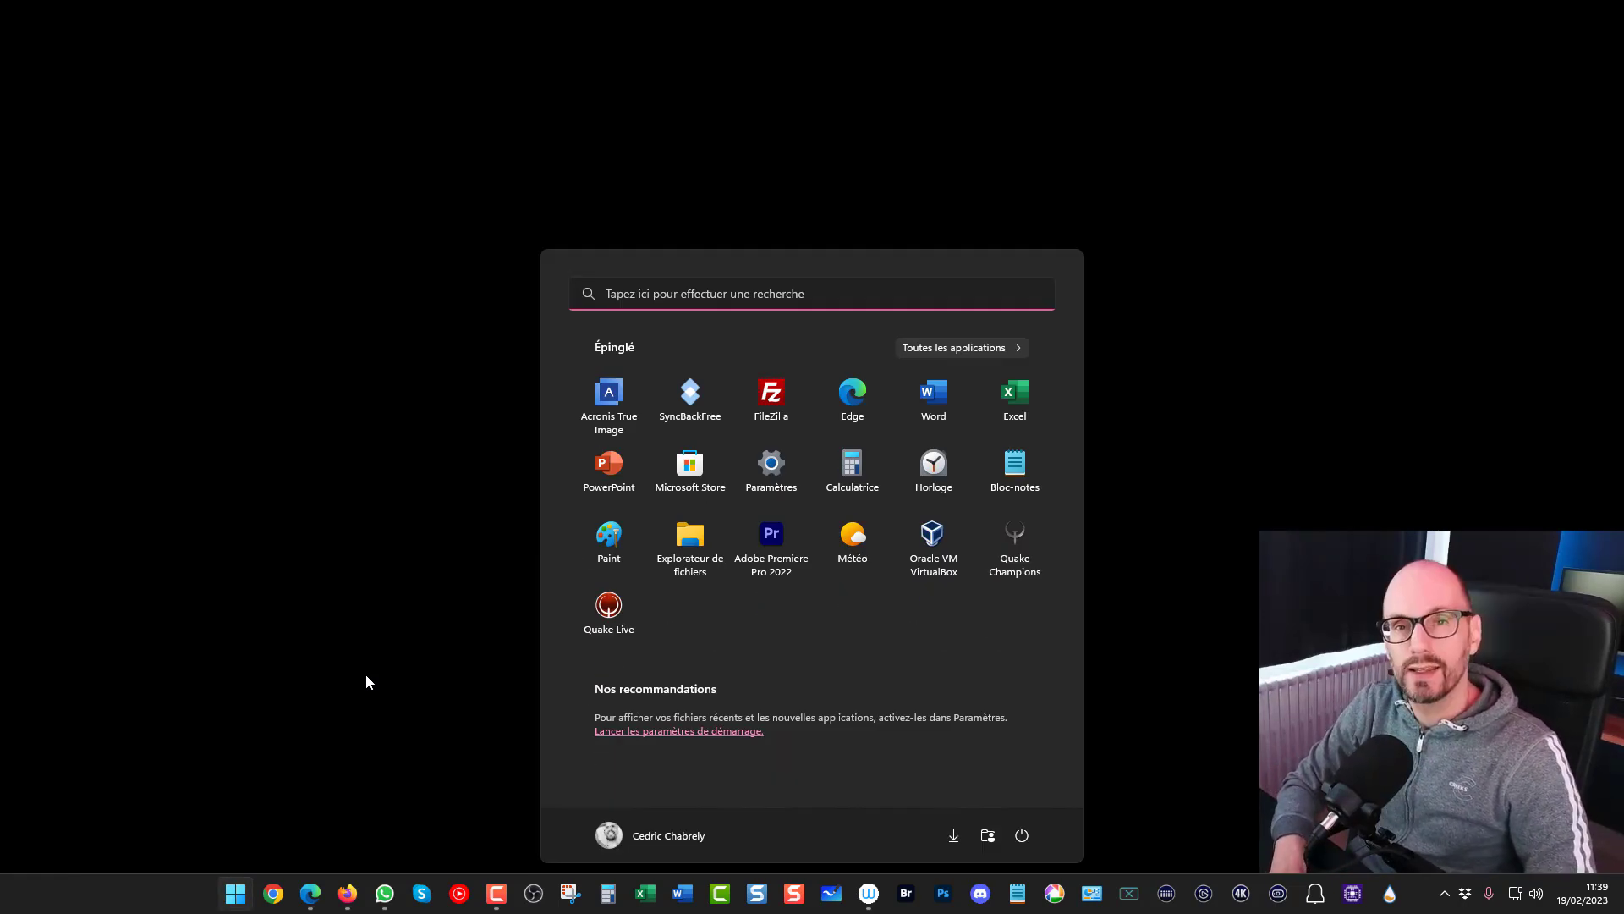
pyautogui.write('crystalDiskInfo (64bit')
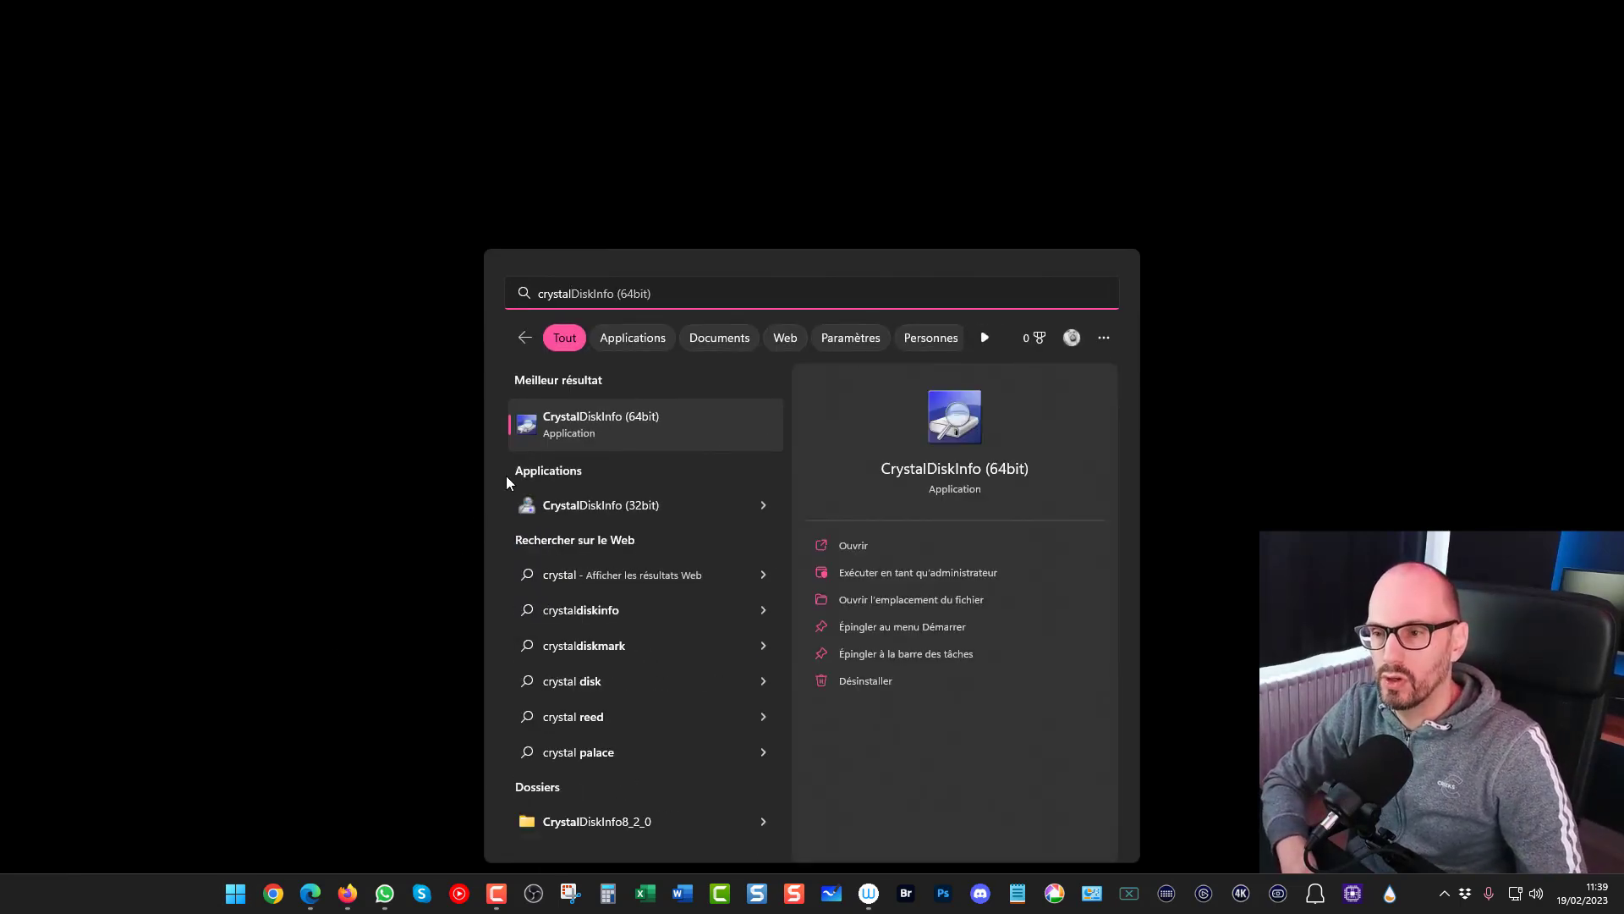
pyautogui.click(575, 425)
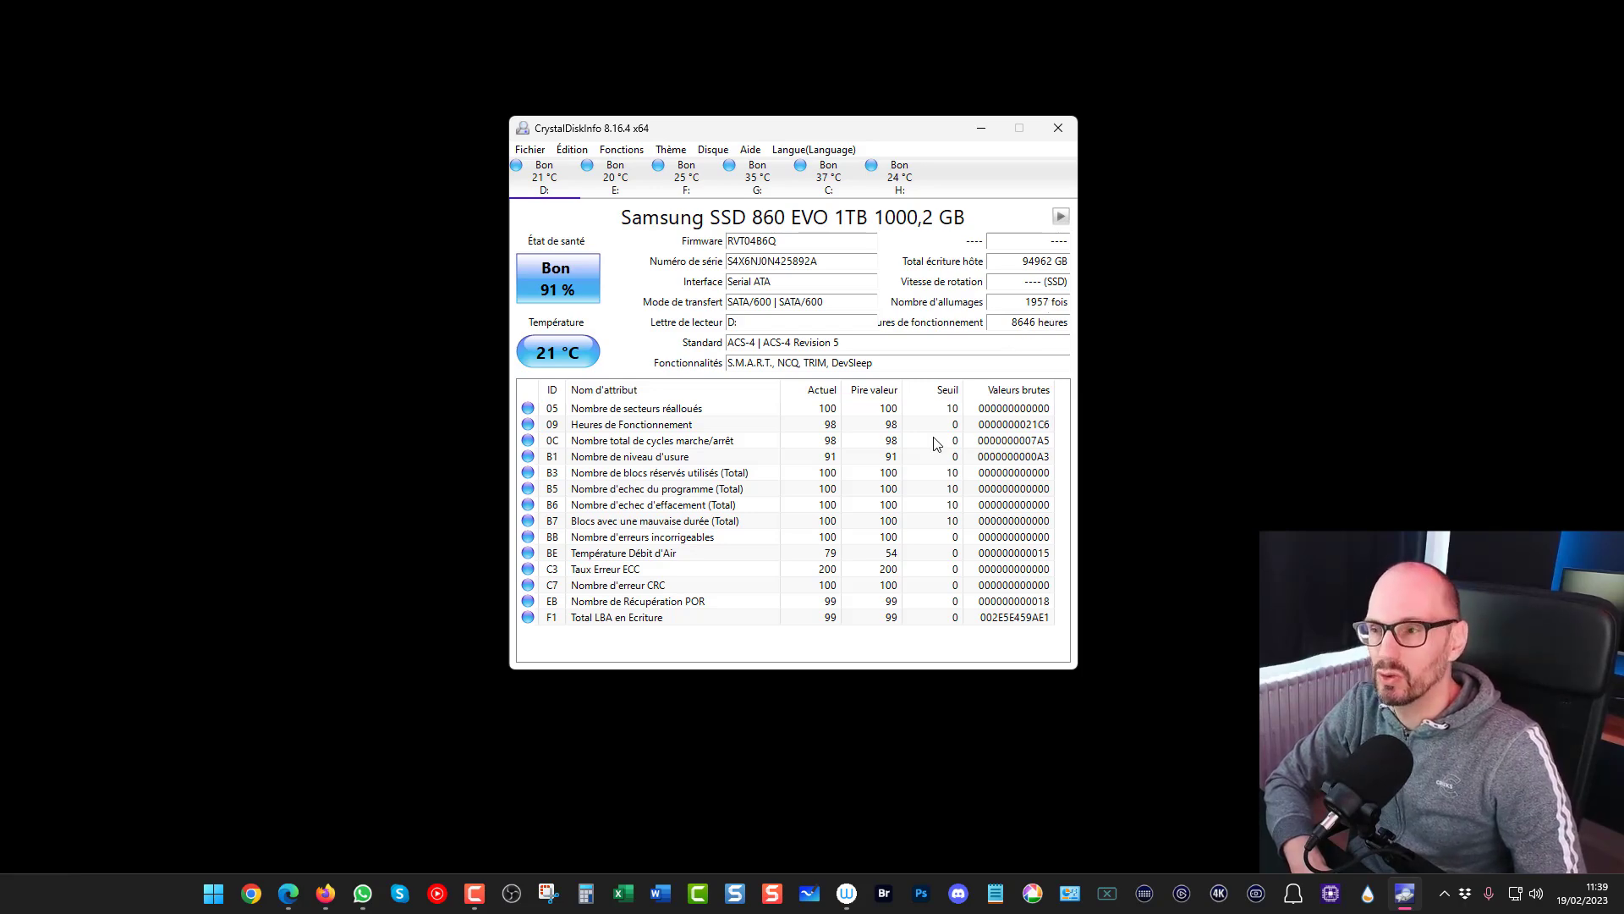
pyautogui.click(894, 173)
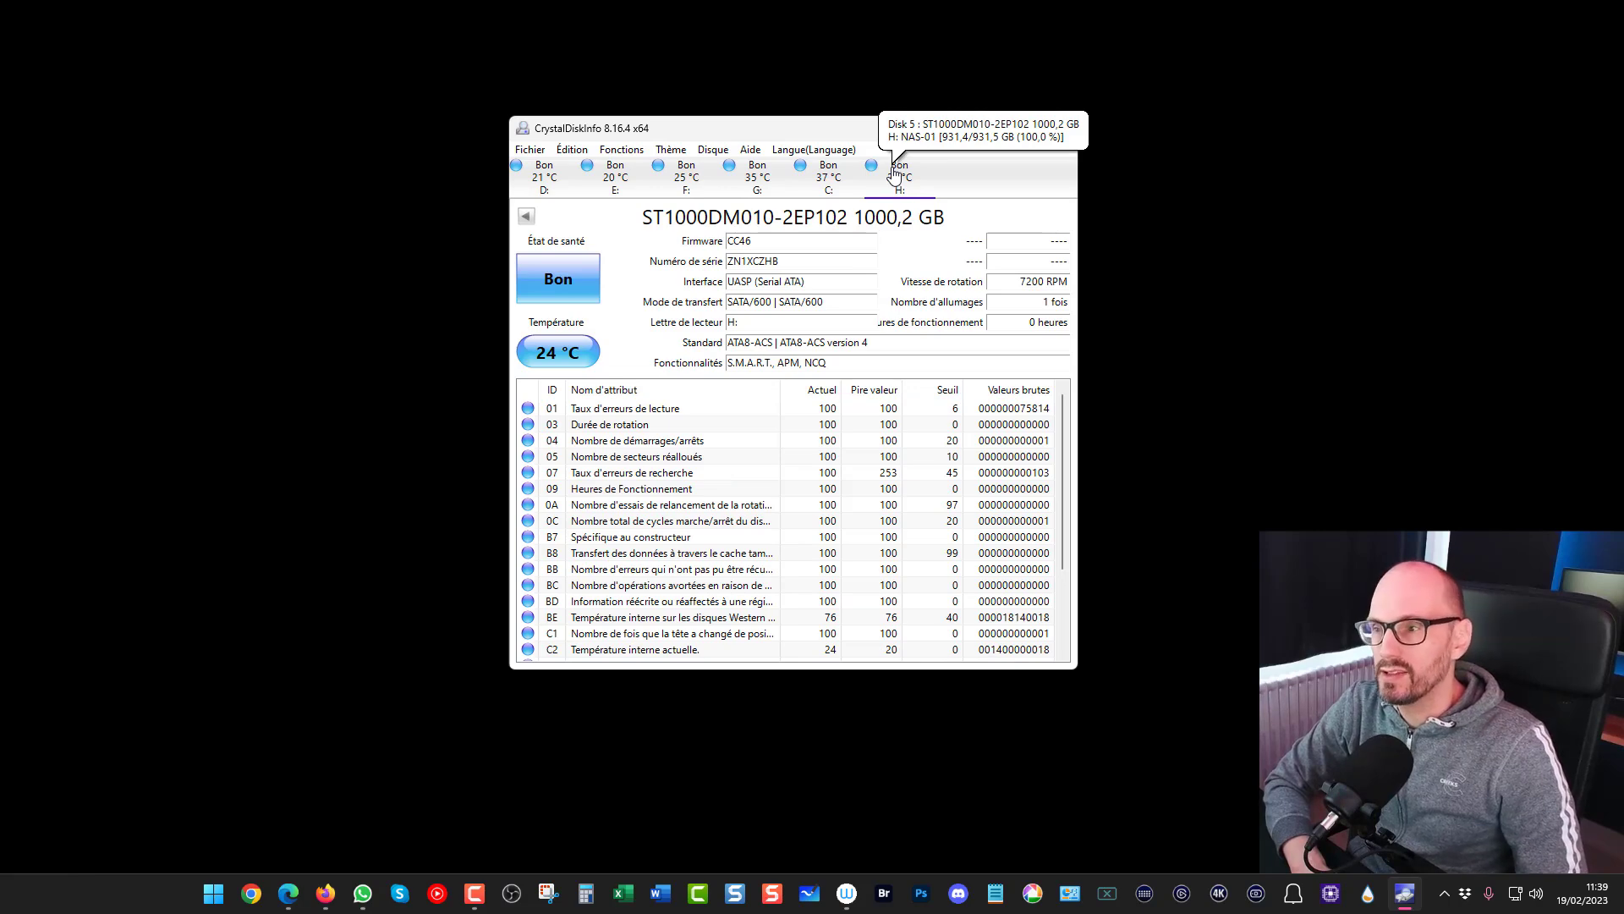
pyautogui.moveTo(1065, 311)
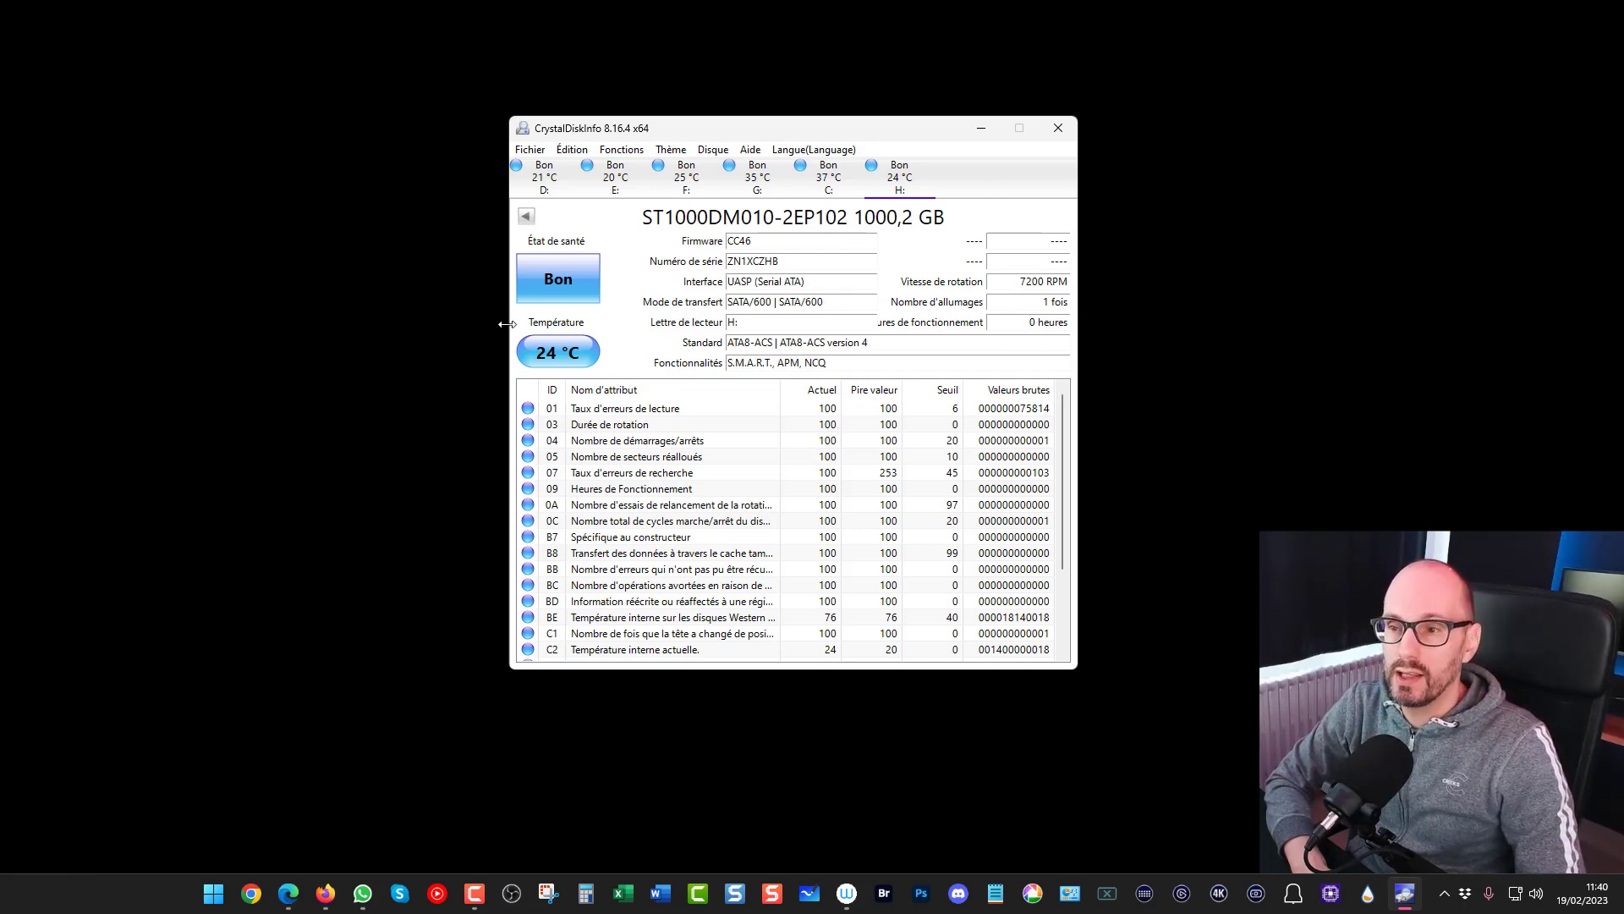
pyautogui.scroll(-1, 612, 473)
pyautogui.scroll(1, 611, 473)
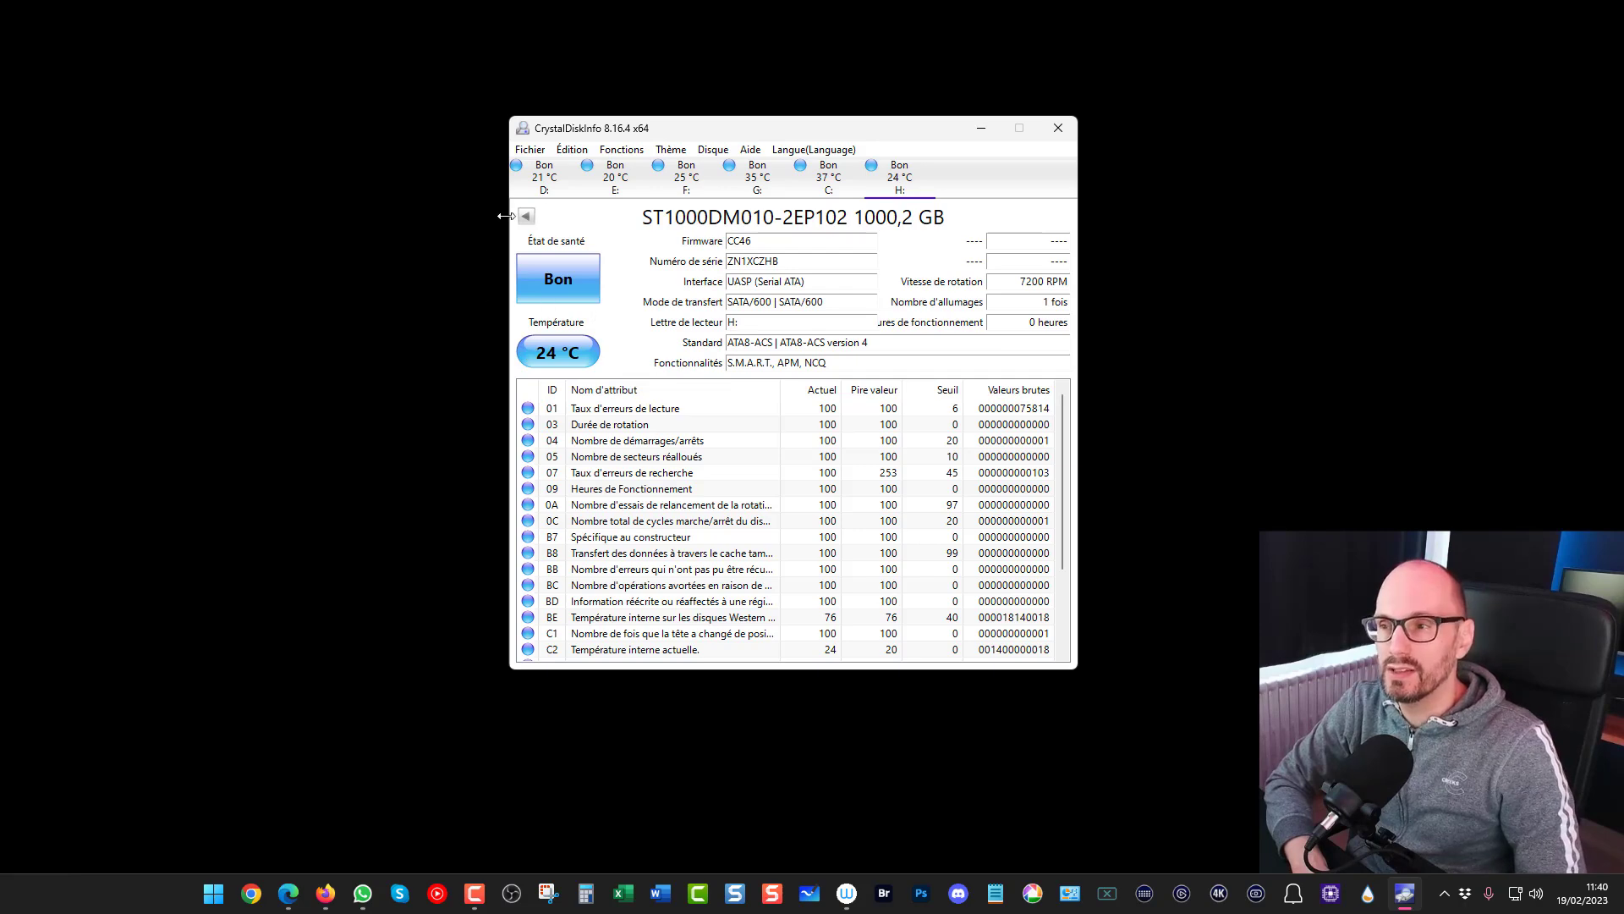
pyautogui.moveTo(814, 318)
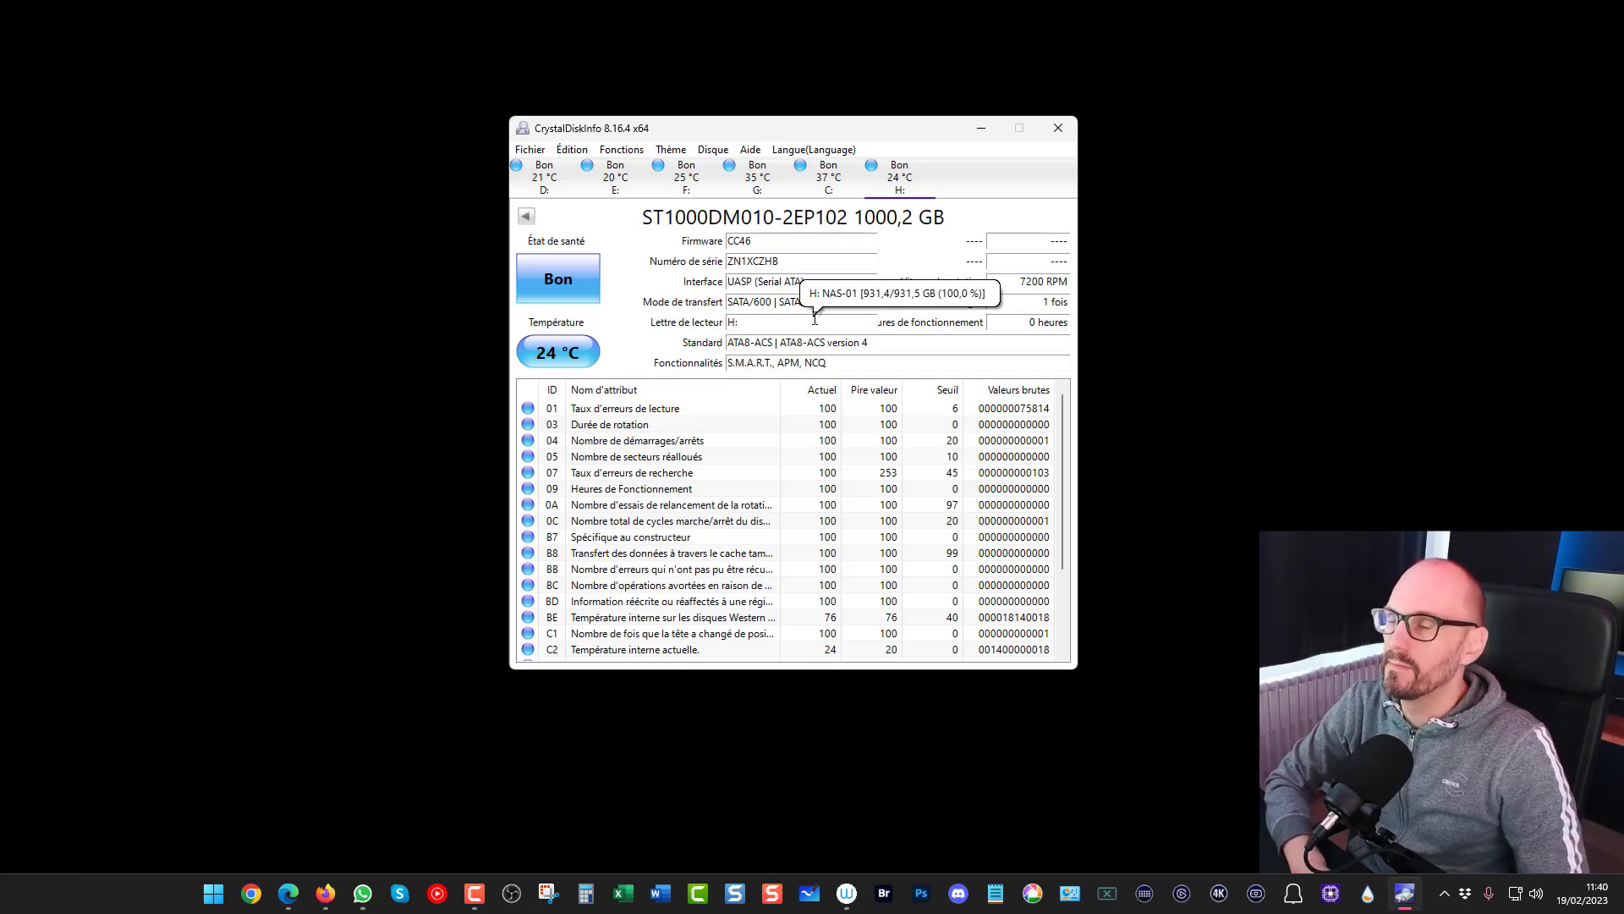
pyautogui.click(1067, 131)
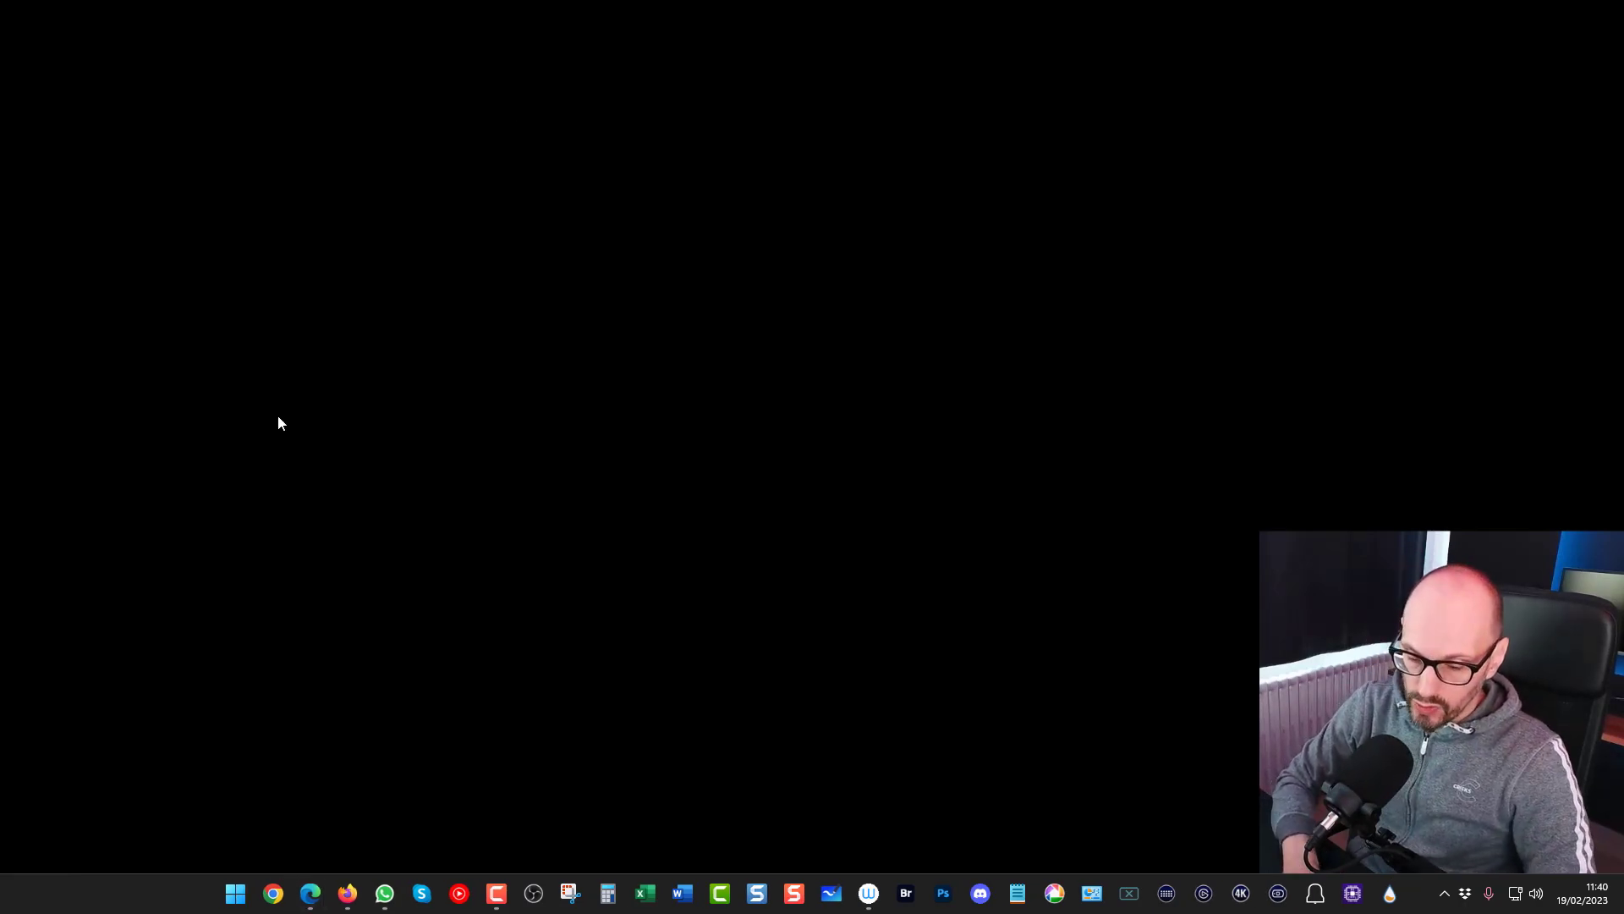
# Step: Launch Data Lifeguard Diagnostic for Windows and accept its license agreement to reach the drive list
pyautogui.press('super')
pyautogui.write('windlg')
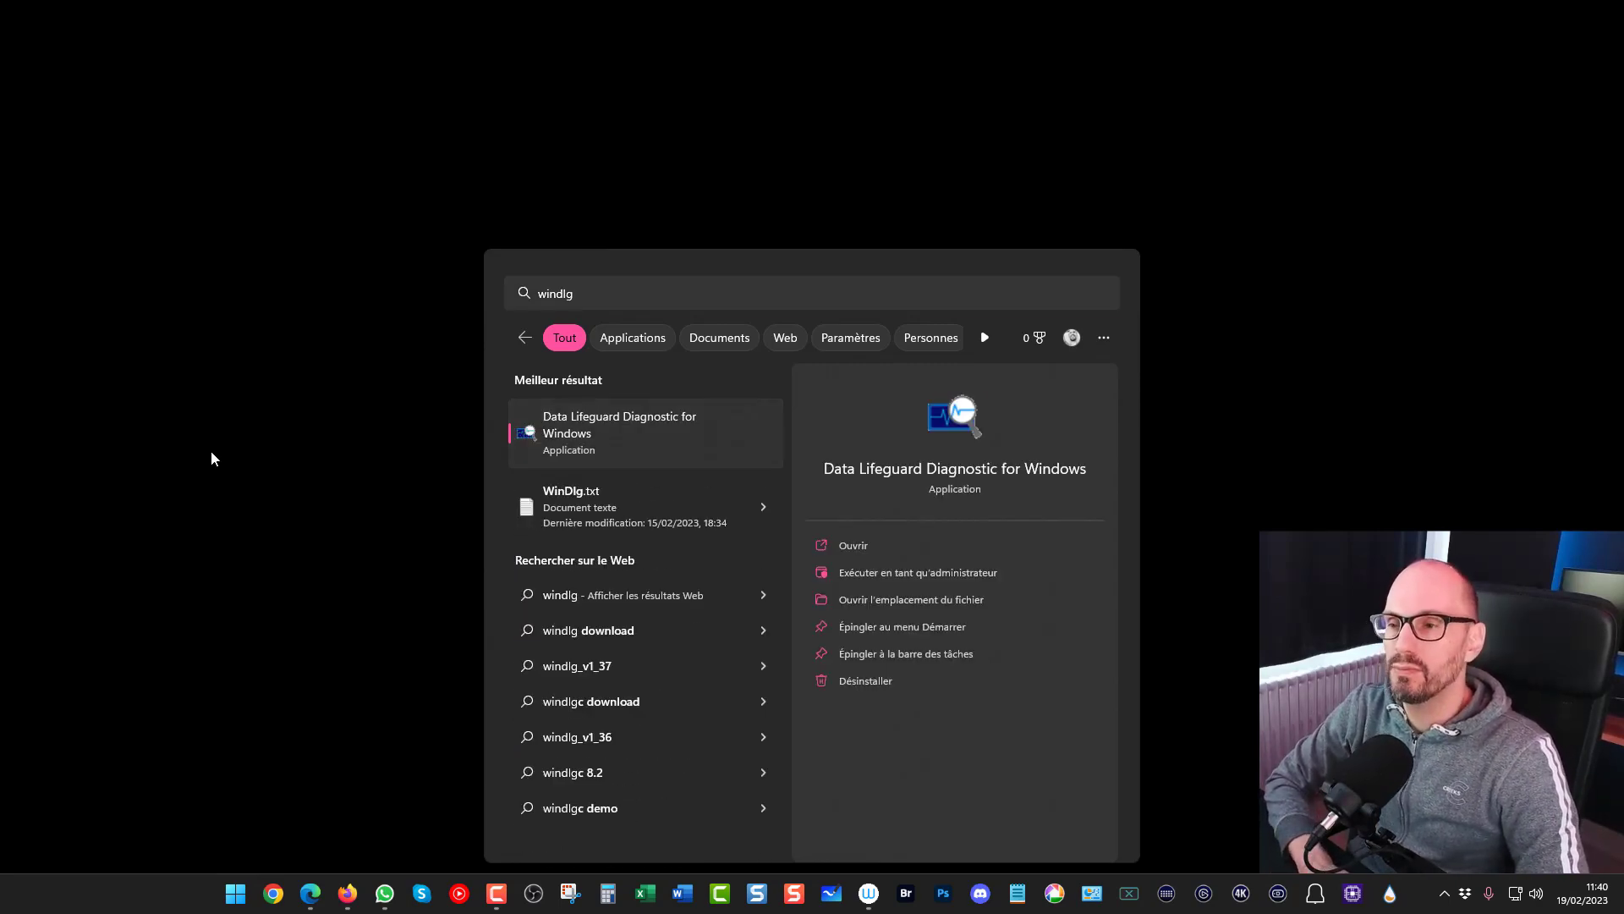
pyautogui.press('Return')
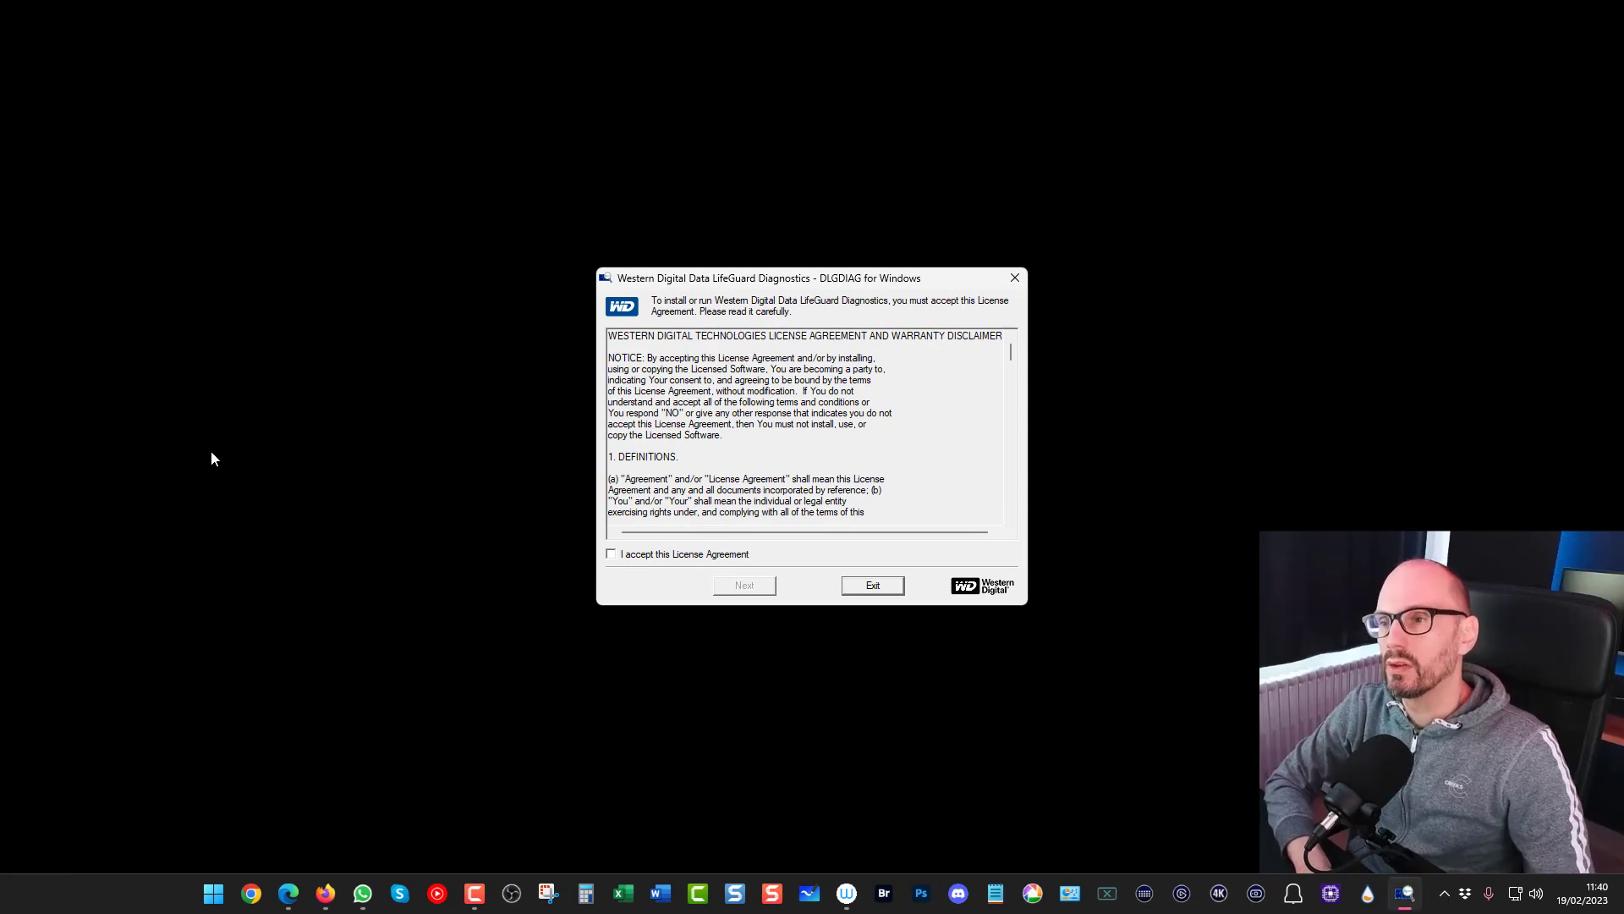
pyautogui.click(610, 555)
pyautogui.click(744, 587)
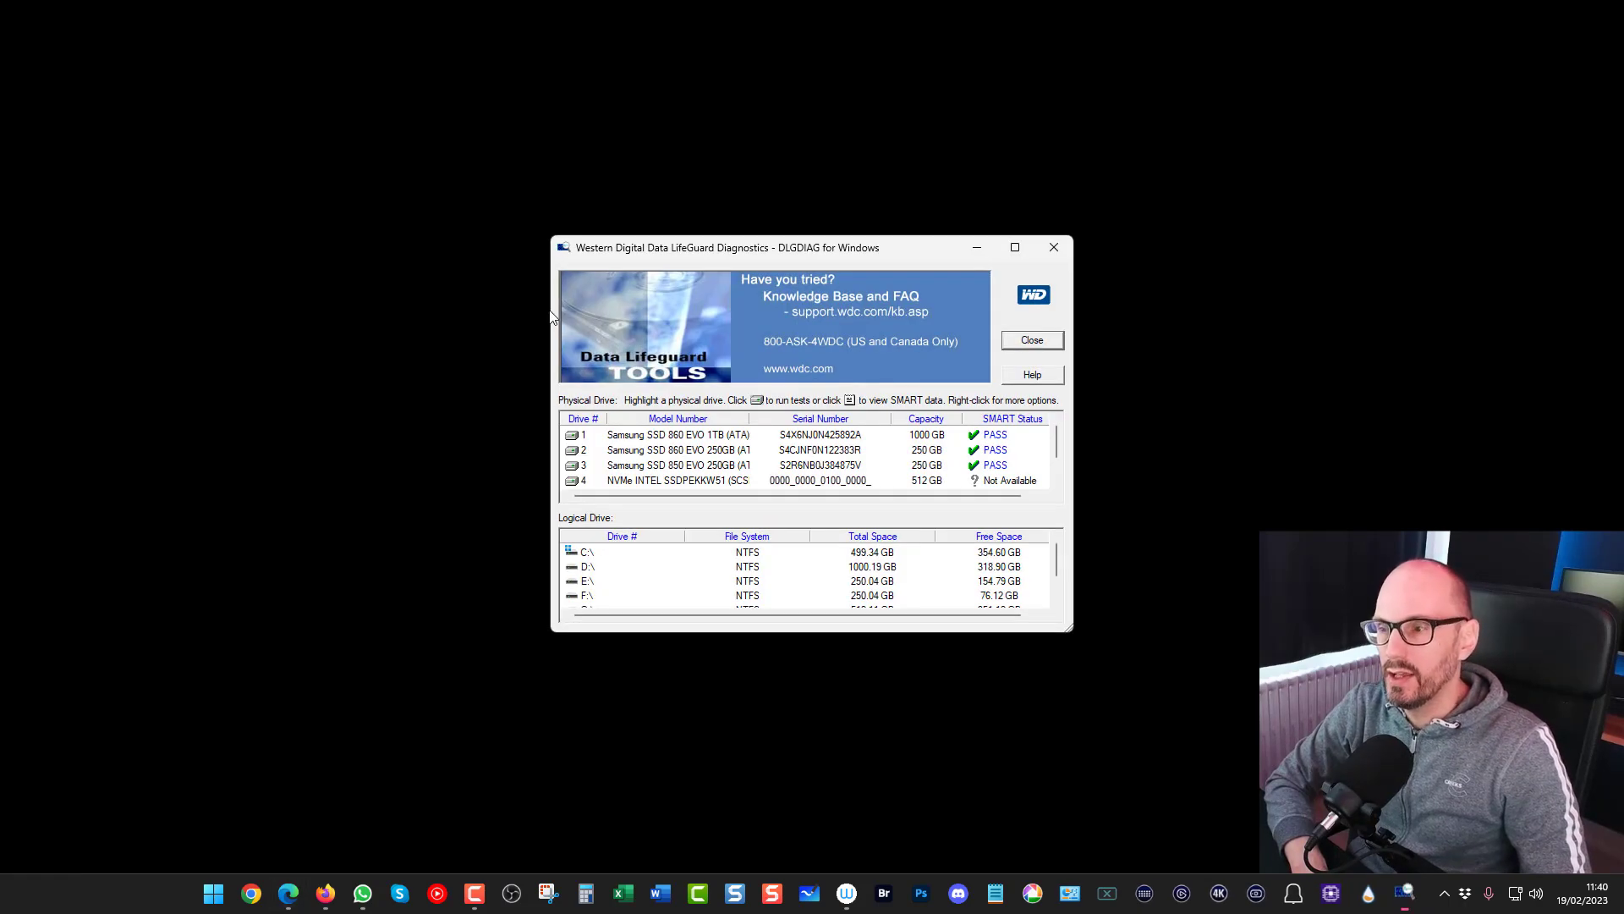
# Step: Run a Quick Test on the 1000 GB USB drive ST1000DM010-2EP102, accepting the open-files warning, and close the finished test
pyautogui.moveTo(785, 247); pyautogui.dragTo(629, 170)
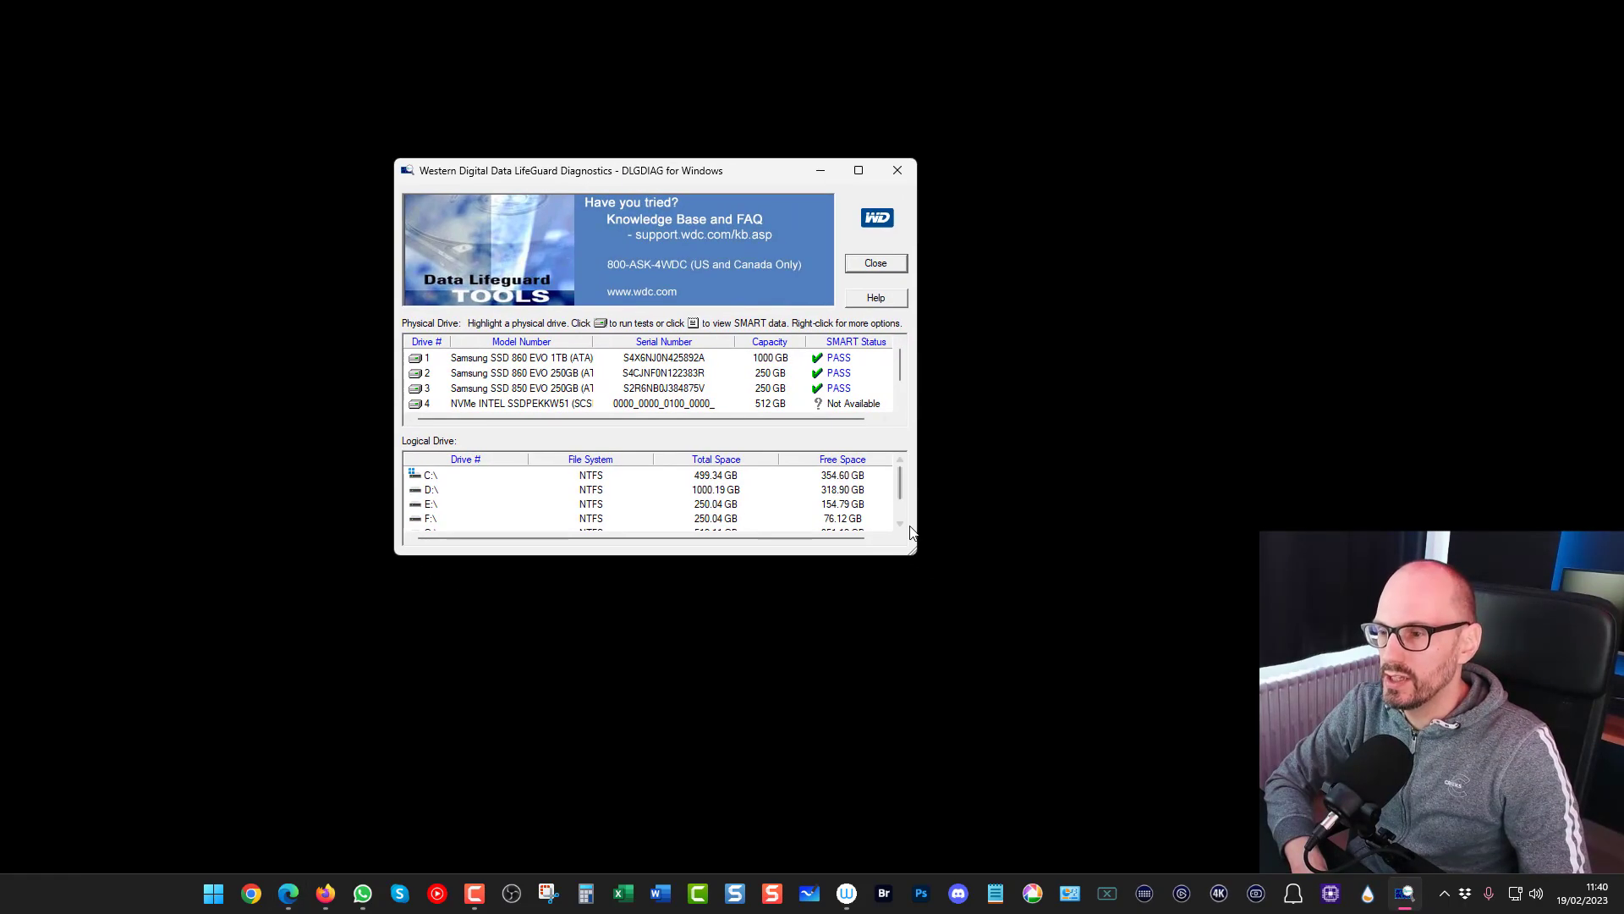
pyautogui.moveTo(912, 548); pyautogui.dragTo(1033, 641)
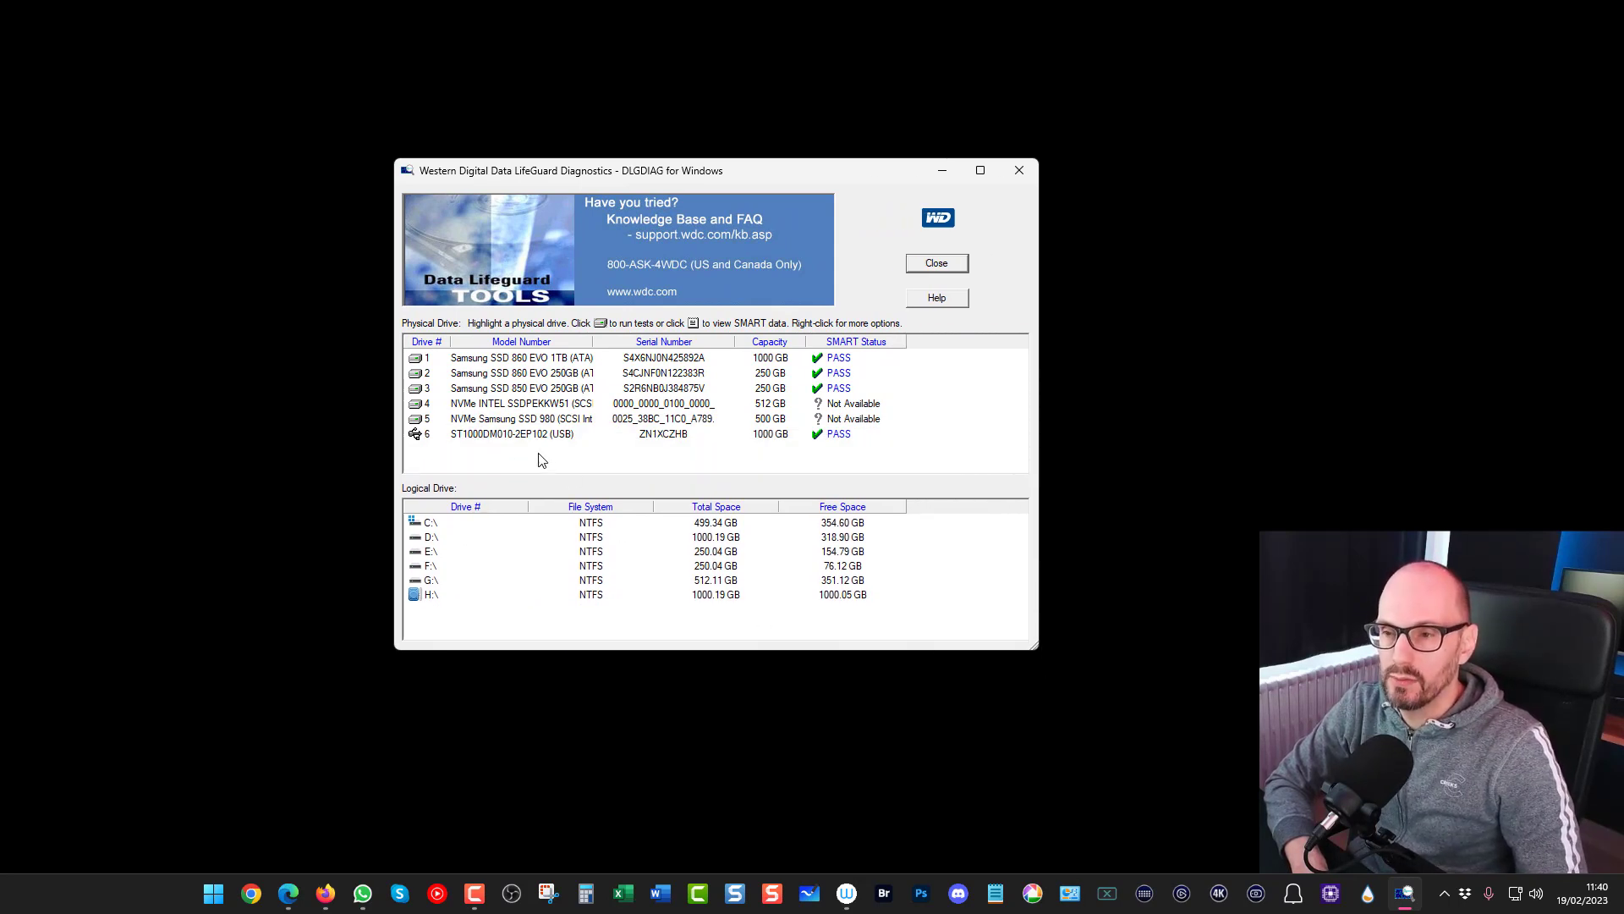
pyautogui.click(458, 439)
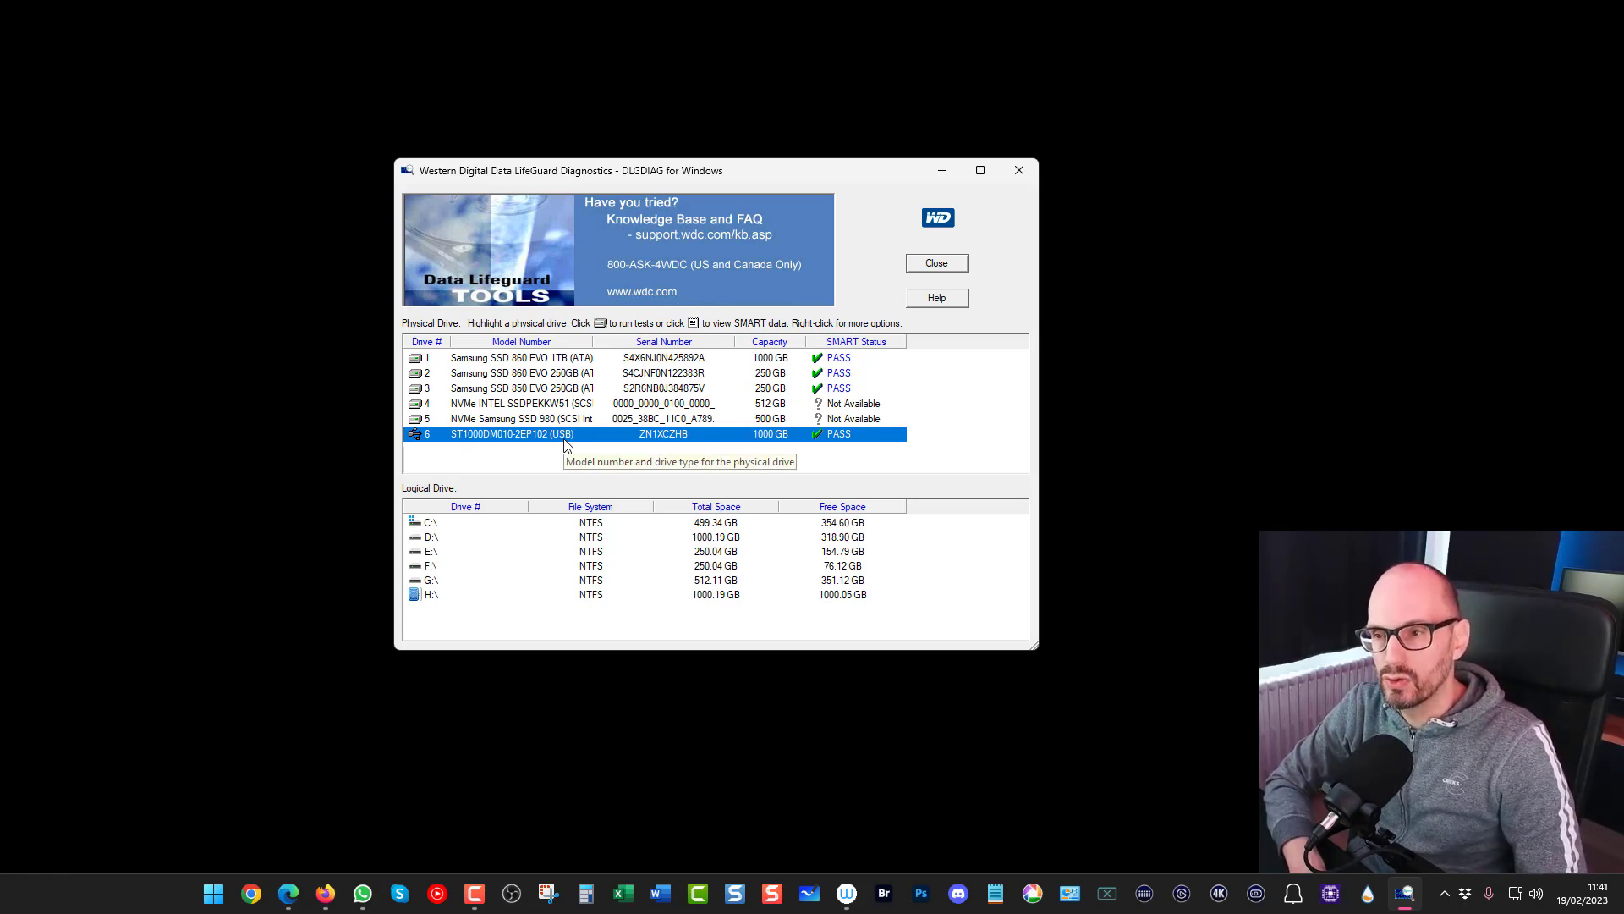
pyautogui.click(601, 323)
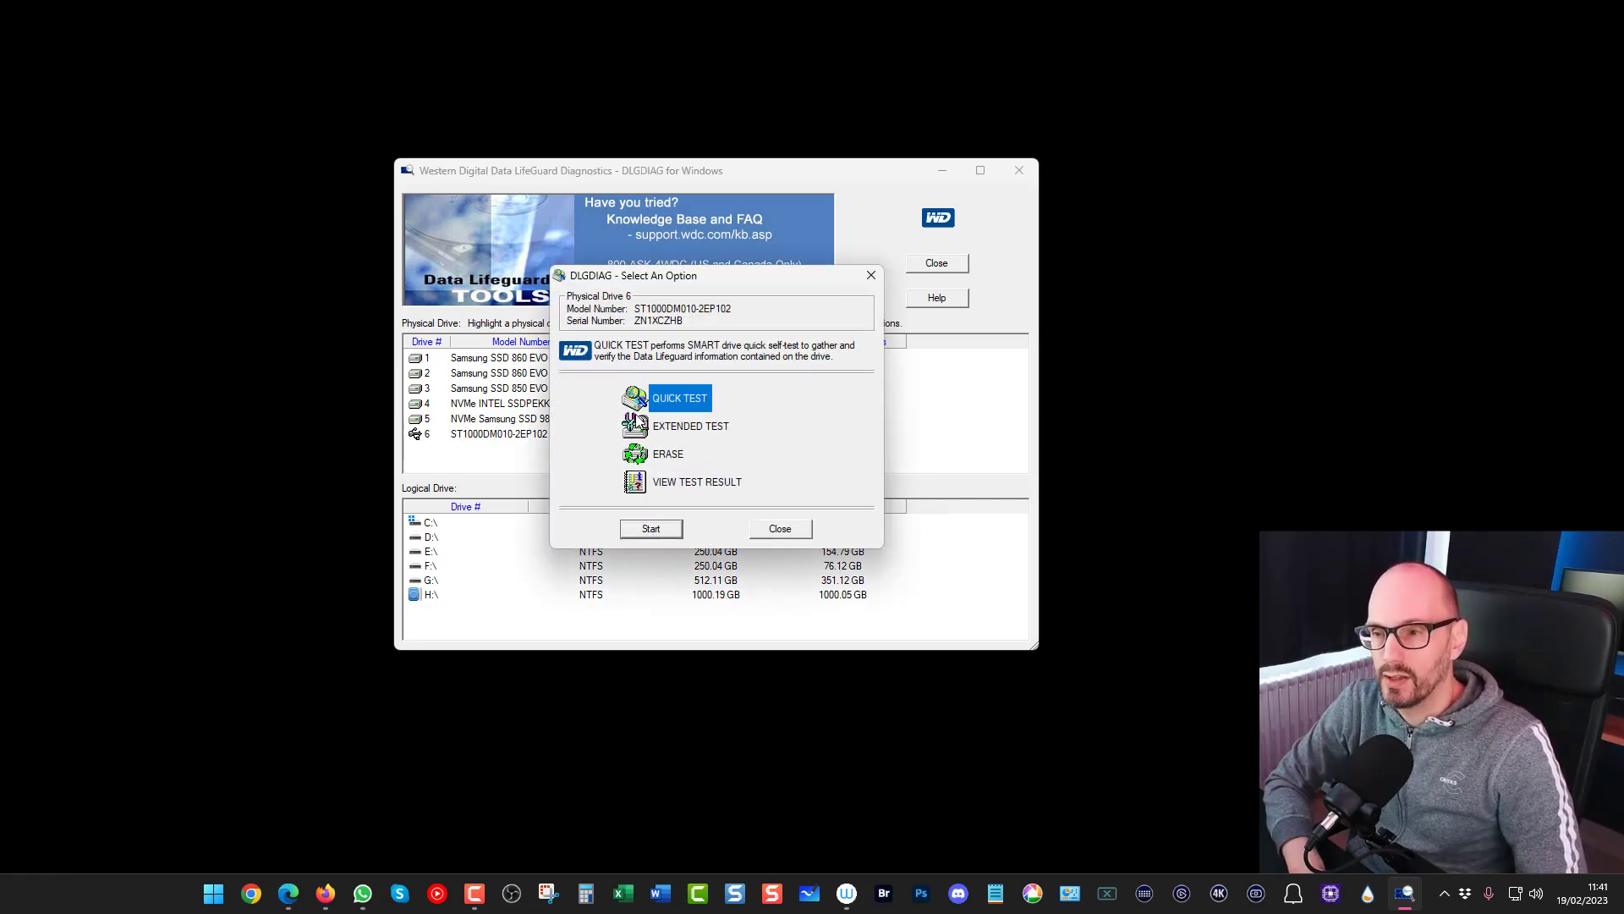
pyautogui.click(659, 530)
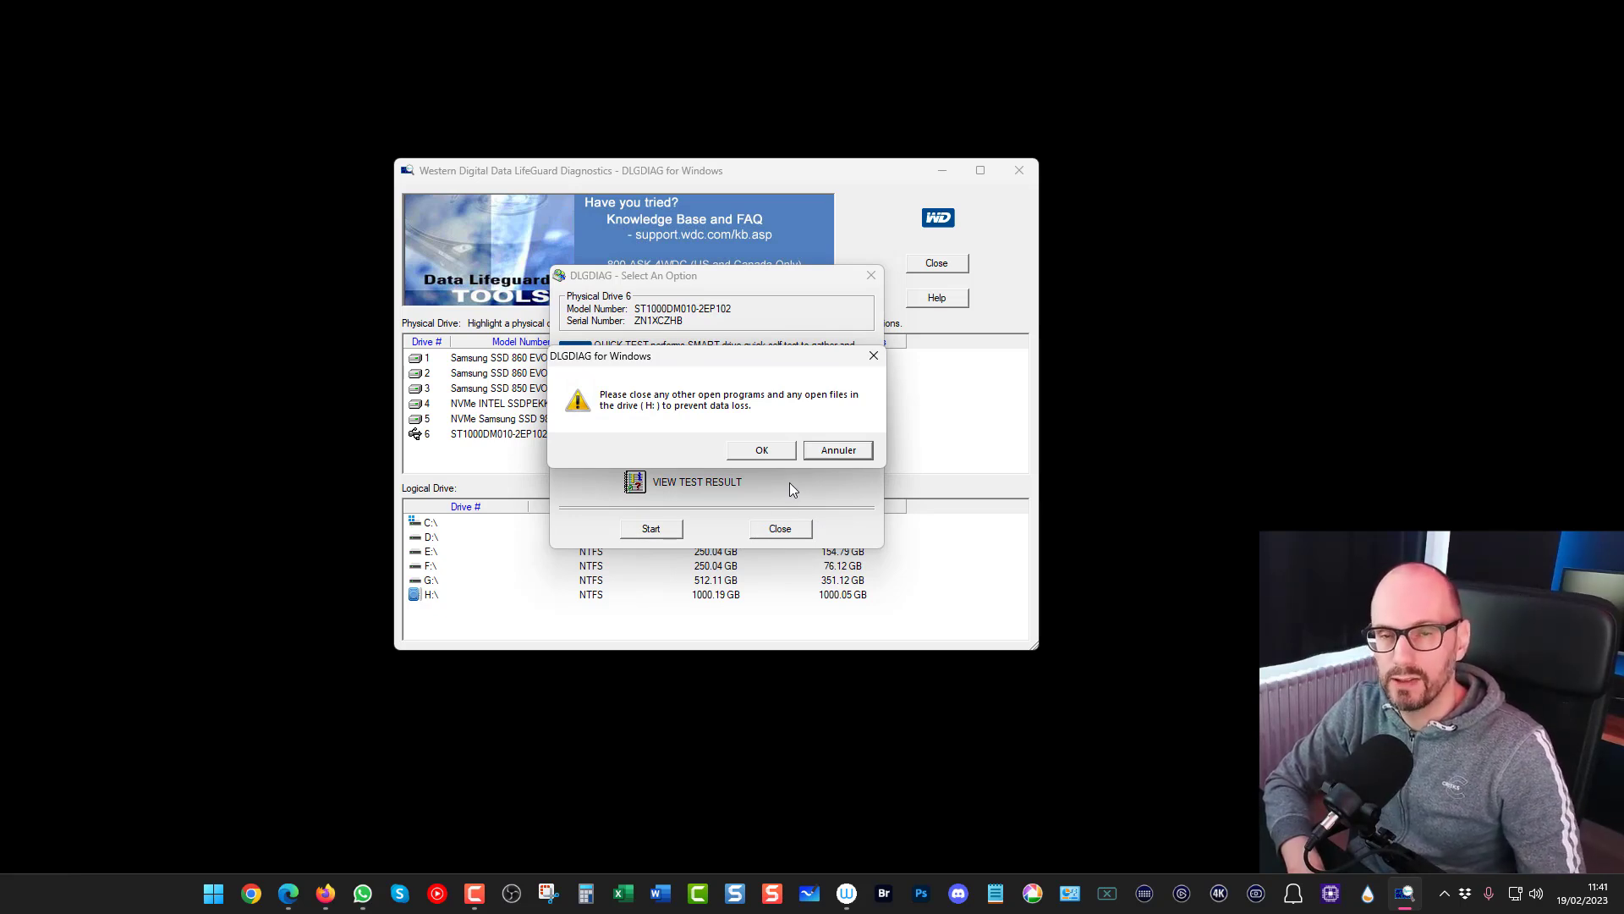
pyautogui.click(765, 450)
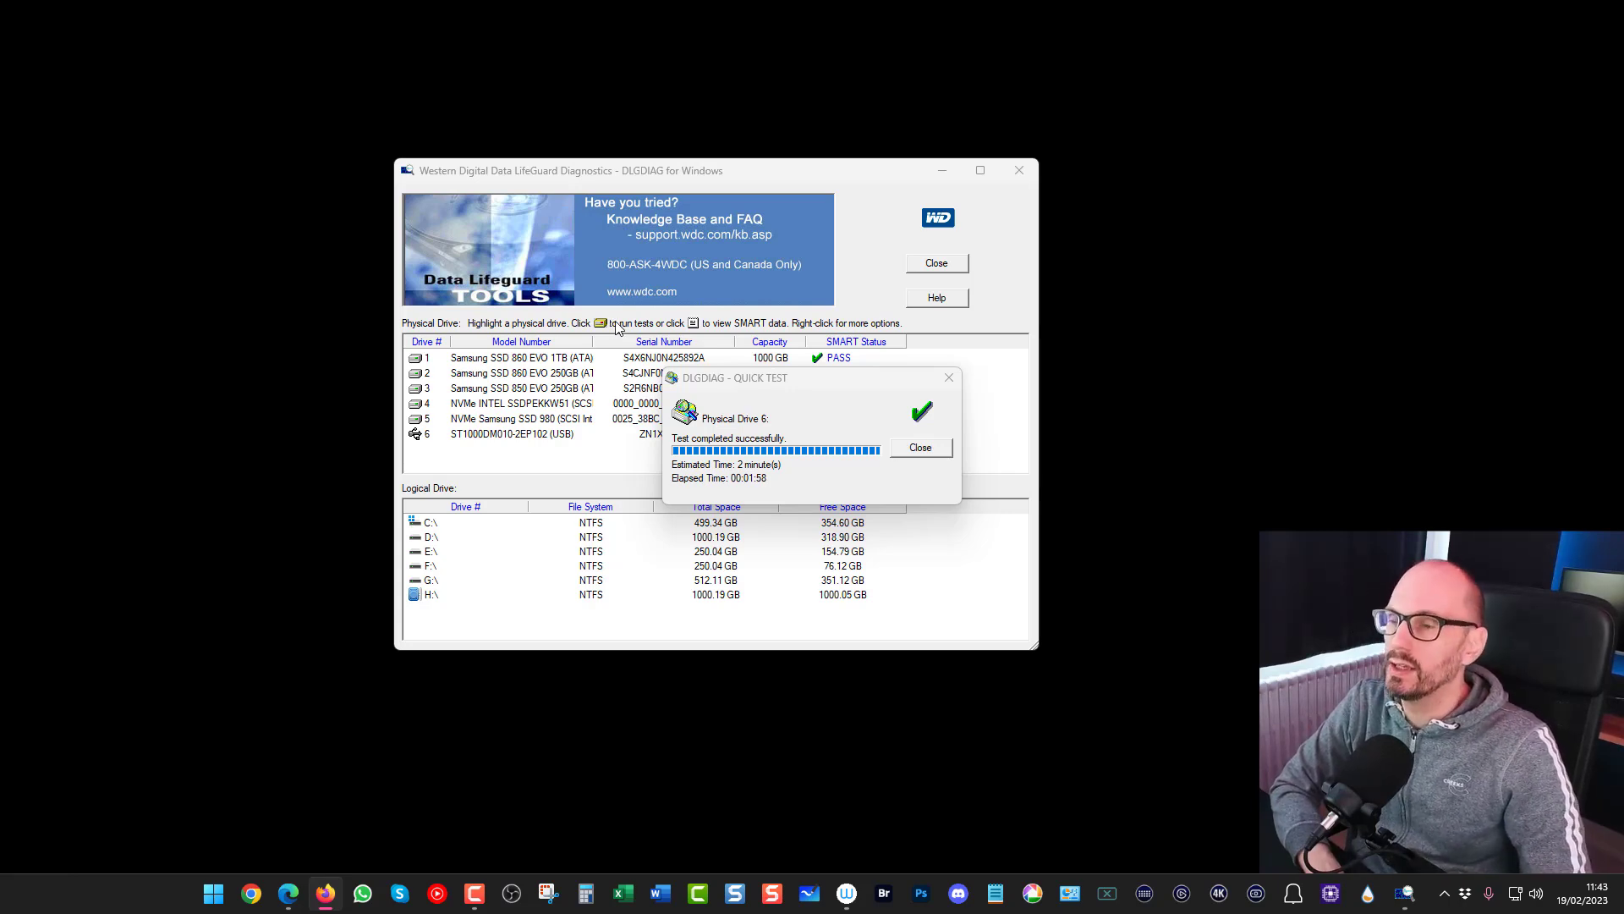
pyautogui.click(925, 449)
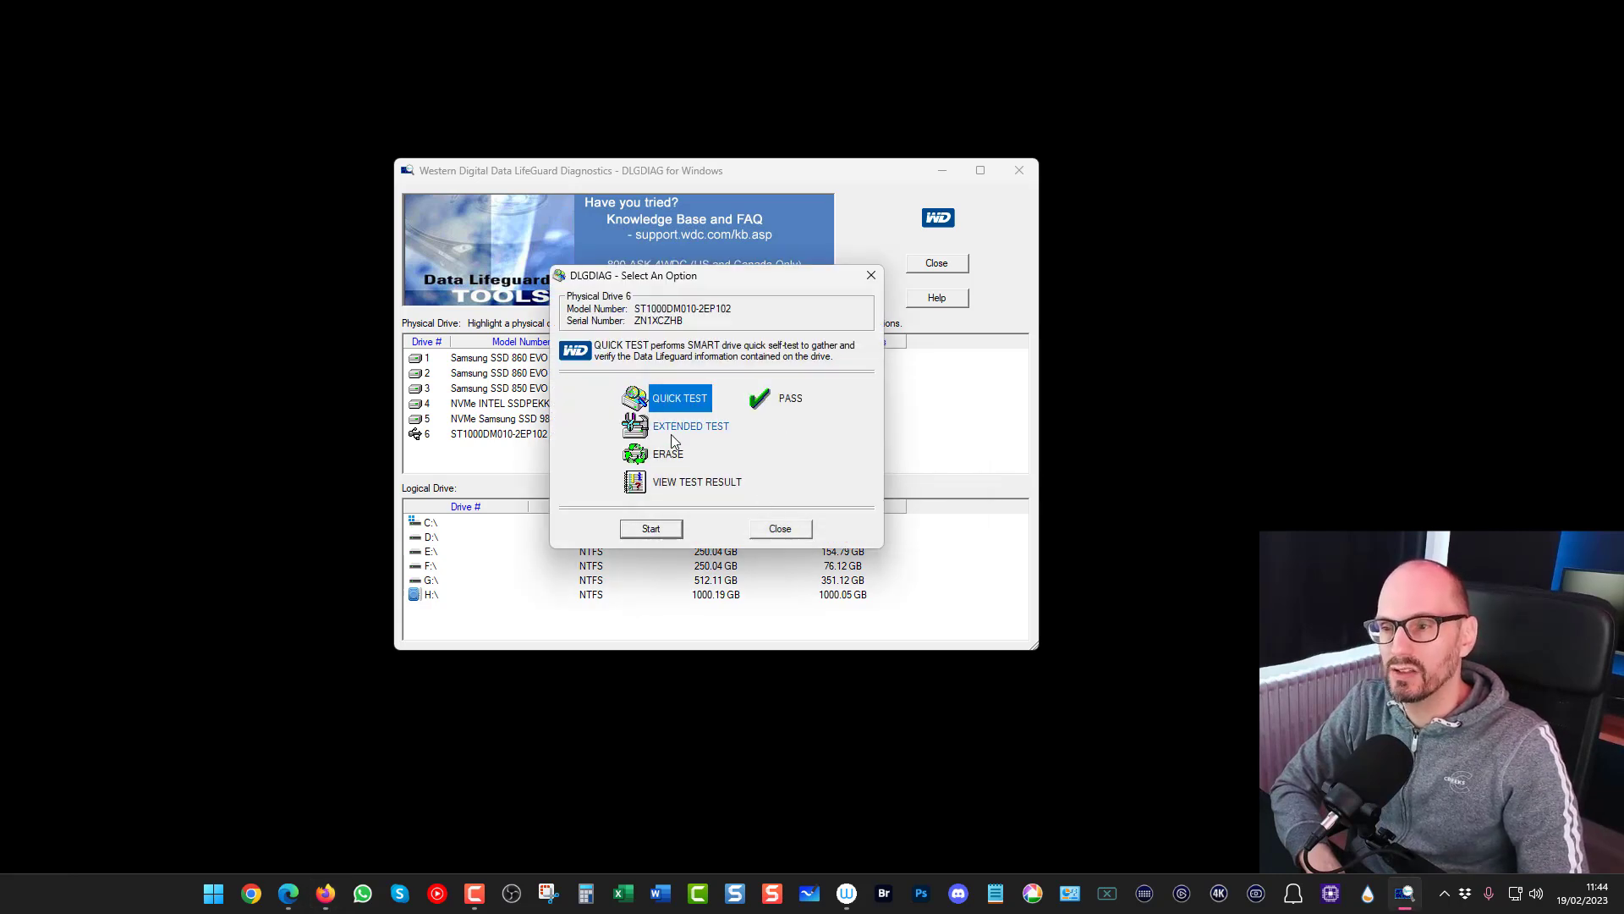
# Step: Run an Extended Test on the same USB drive to scan for bad sectors, then close the test results and the diagnostic tool
pyautogui.click(664, 423)
pyautogui.click(659, 529)
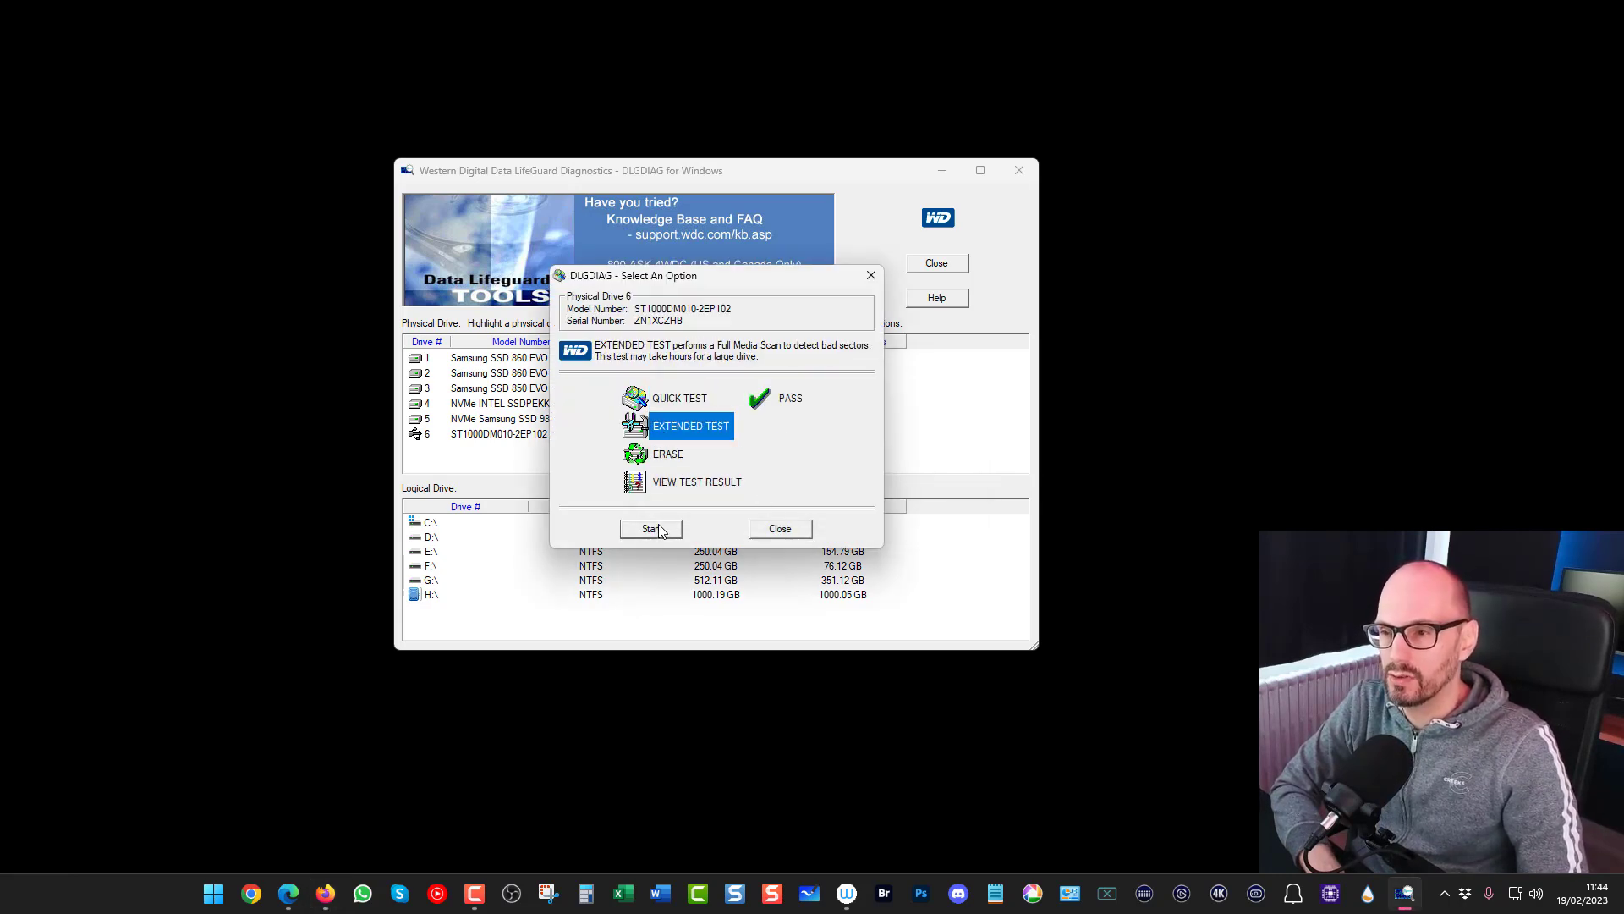
pyautogui.click(762, 450)
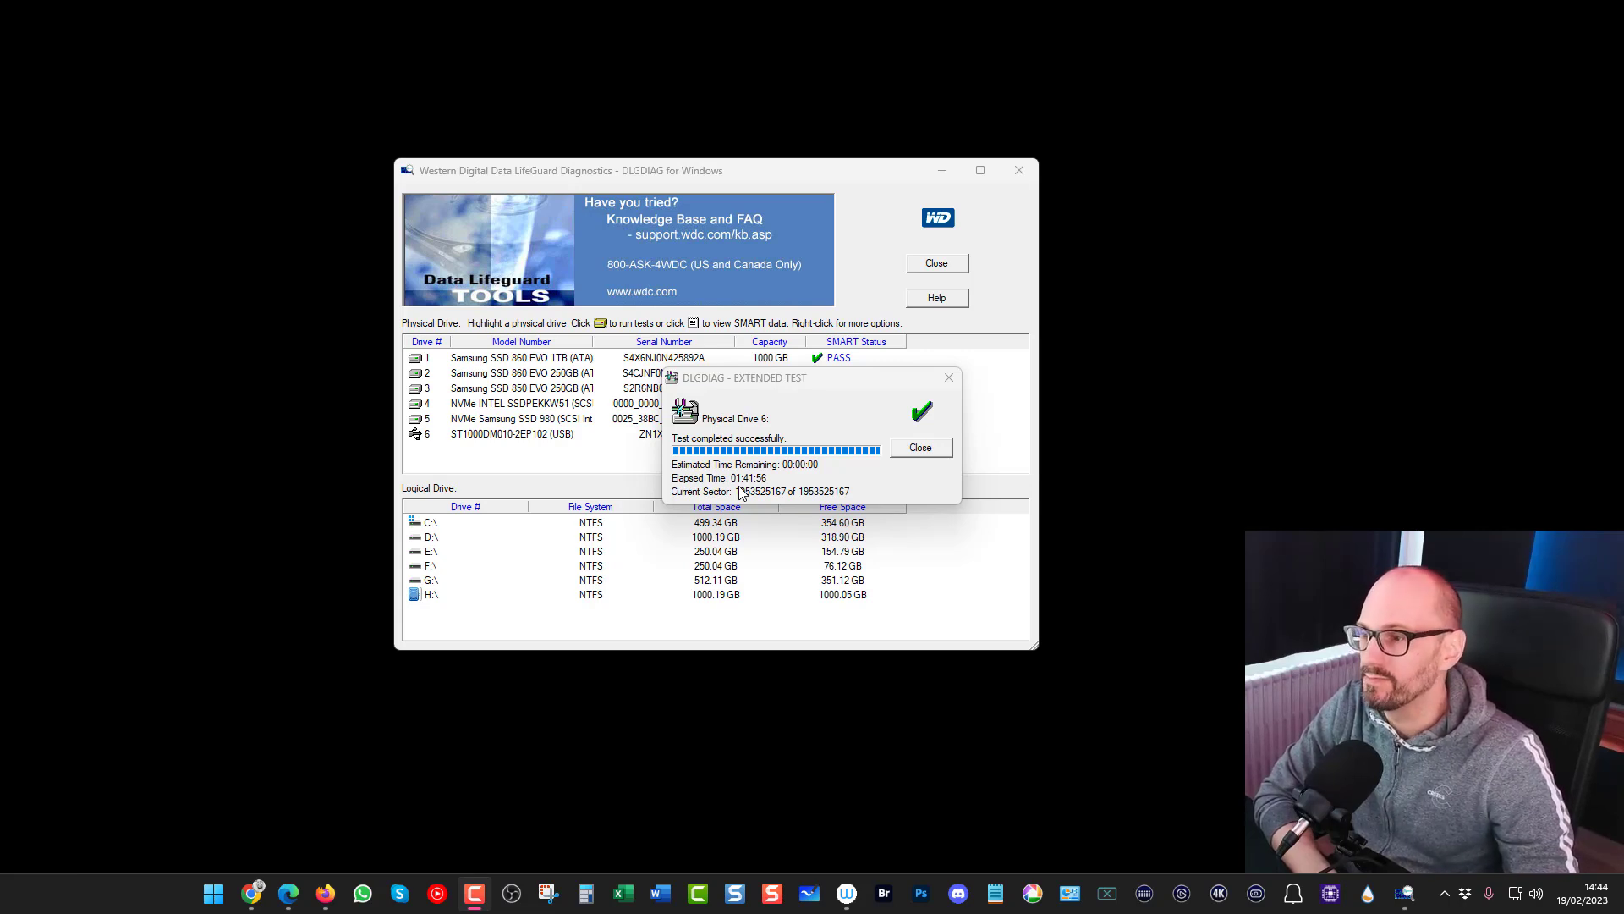
pyautogui.click(934, 458)
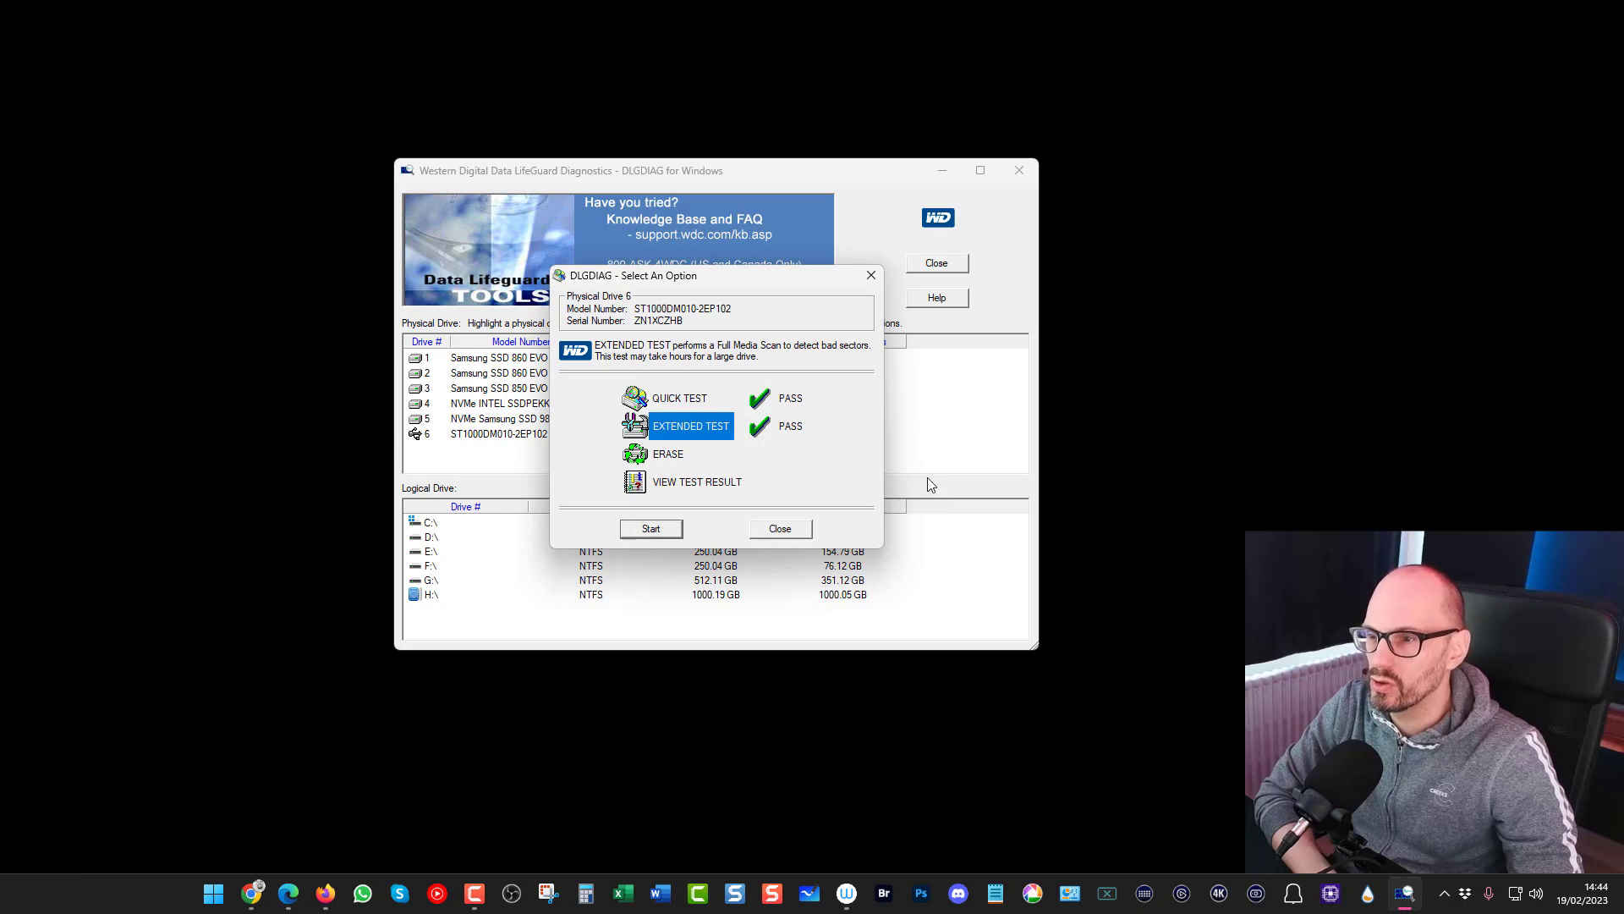
pyautogui.click(780, 529)
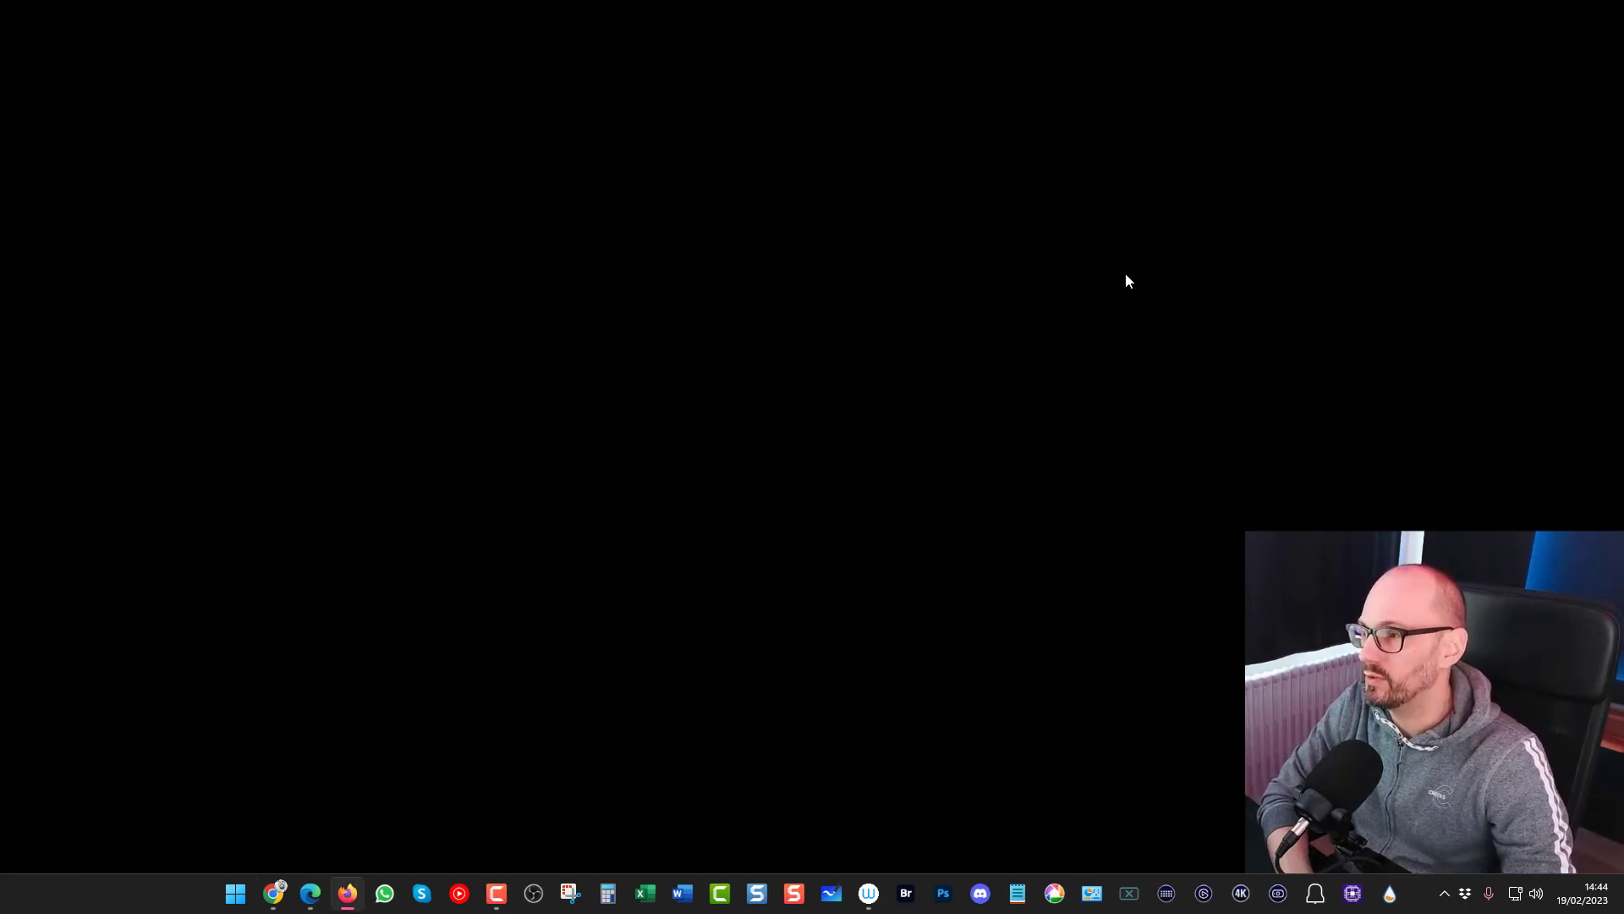
# Step: Open File Explorer and check the NAS-01 (H:) drive among the computer's devices and drives
pyautogui.press('super+e')
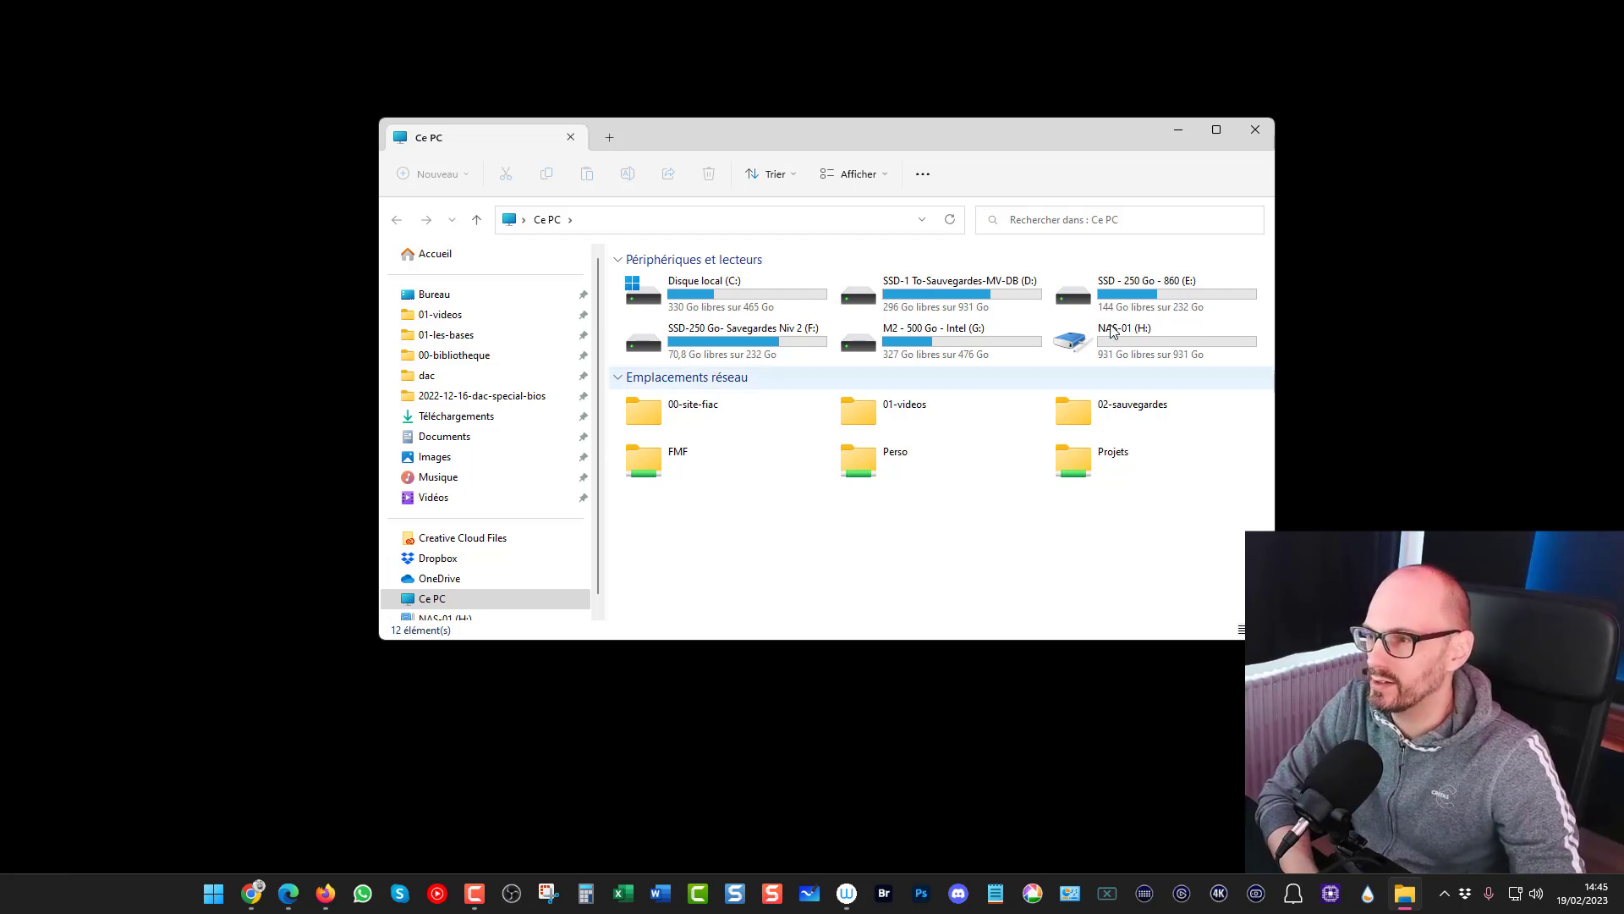
pyautogui.moveTo(1106, 352)
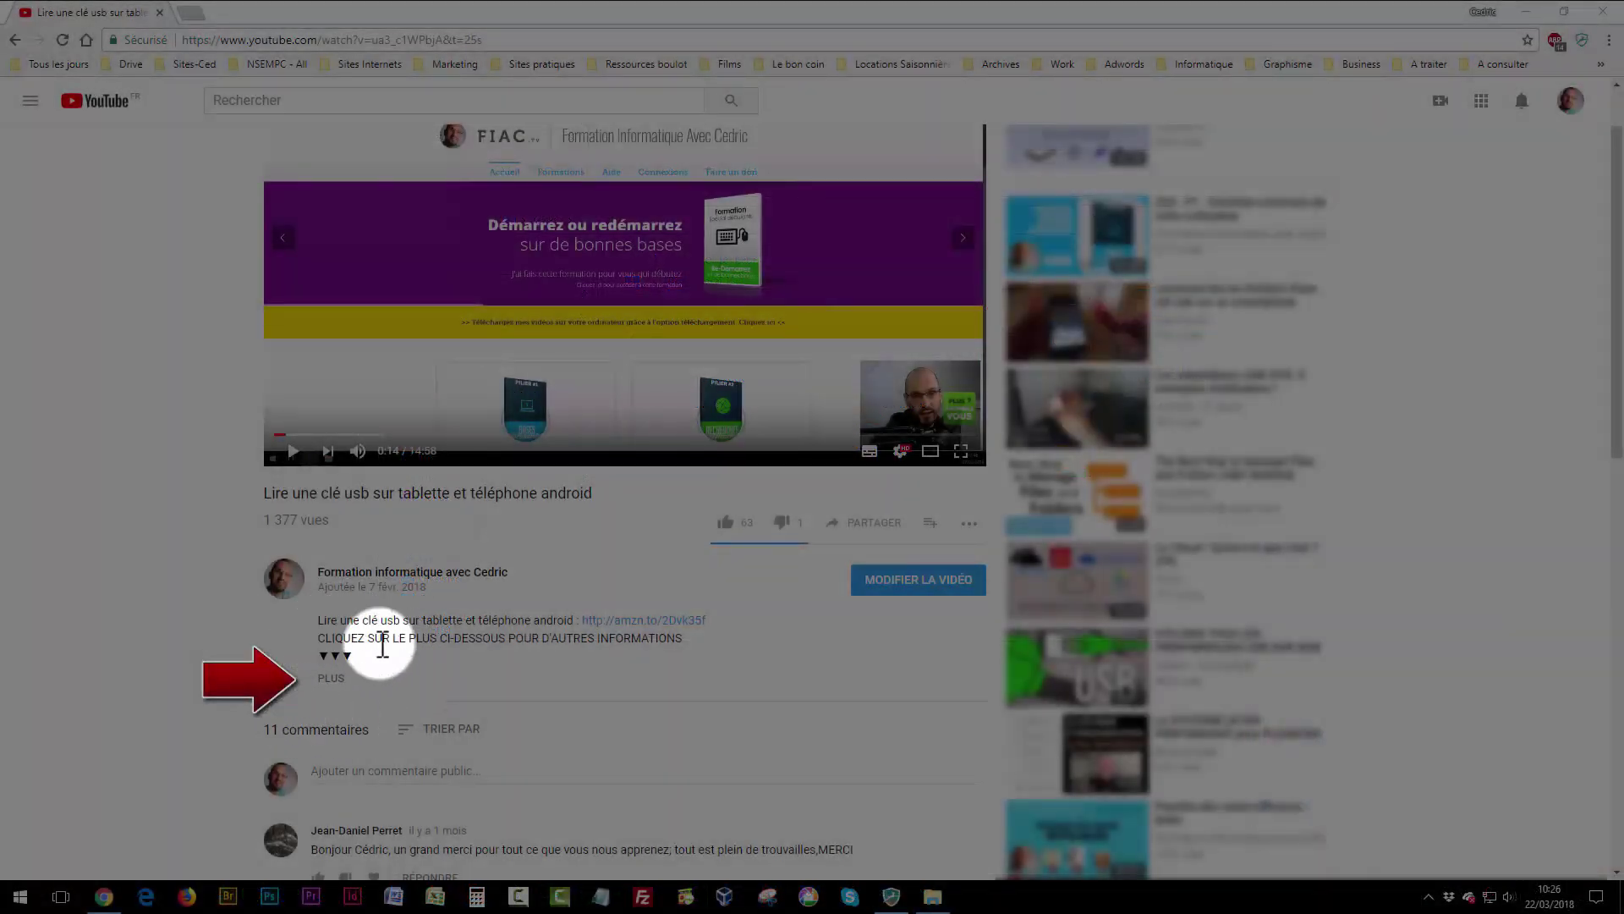
# Step: Expand the full description of the YouTube video "Lire une clé usb sur tablette et téléphone android"
pyautogui.click(336, 680)
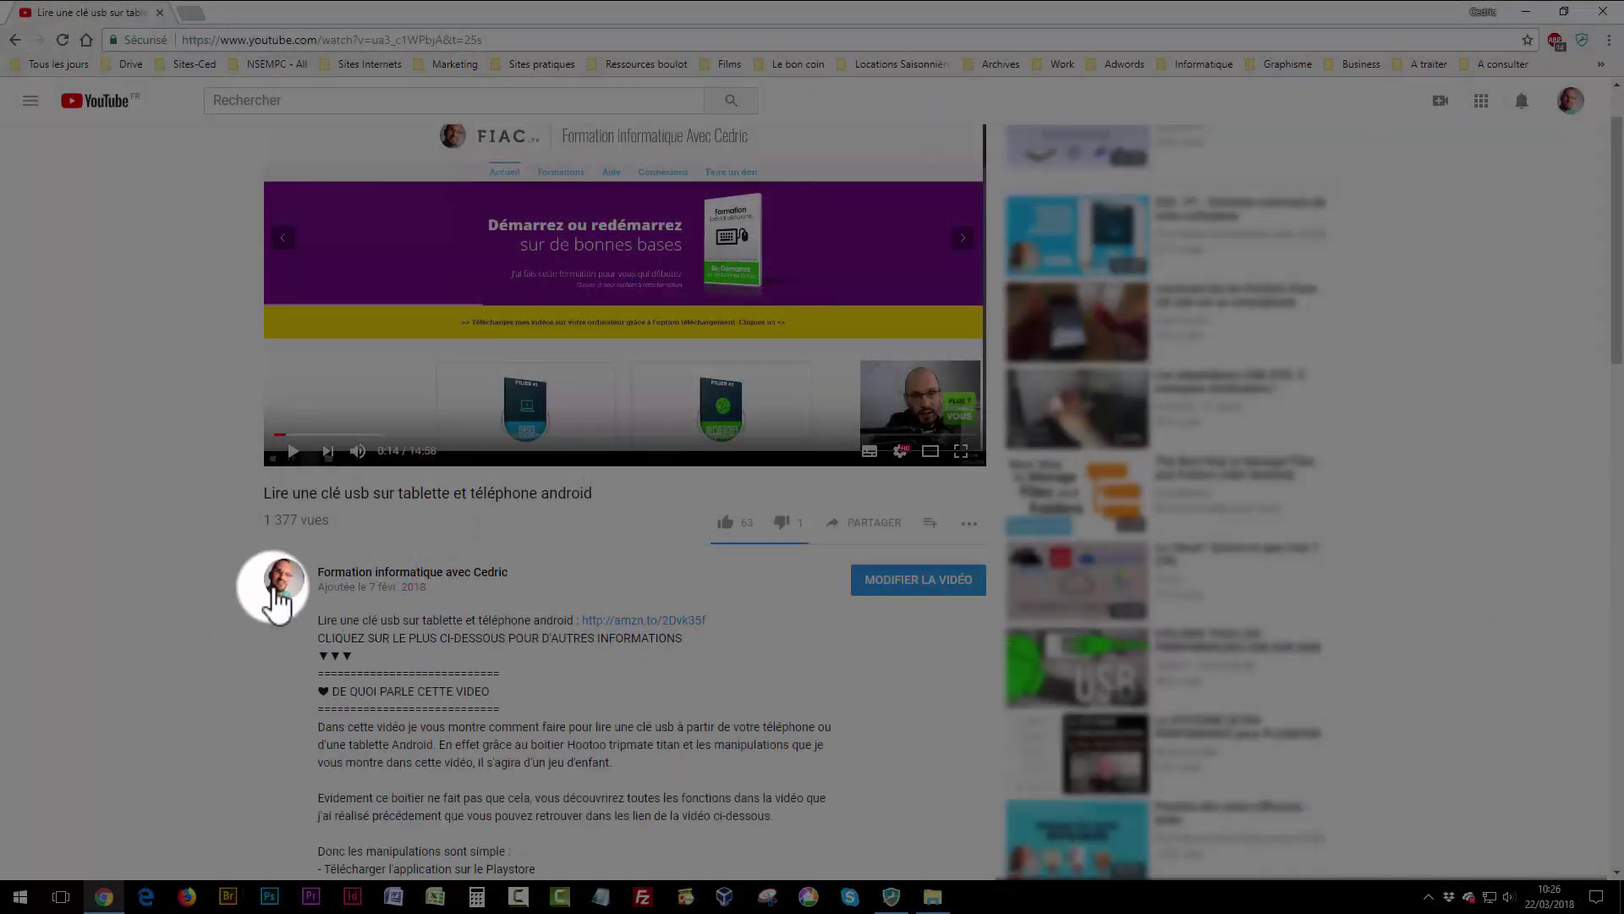